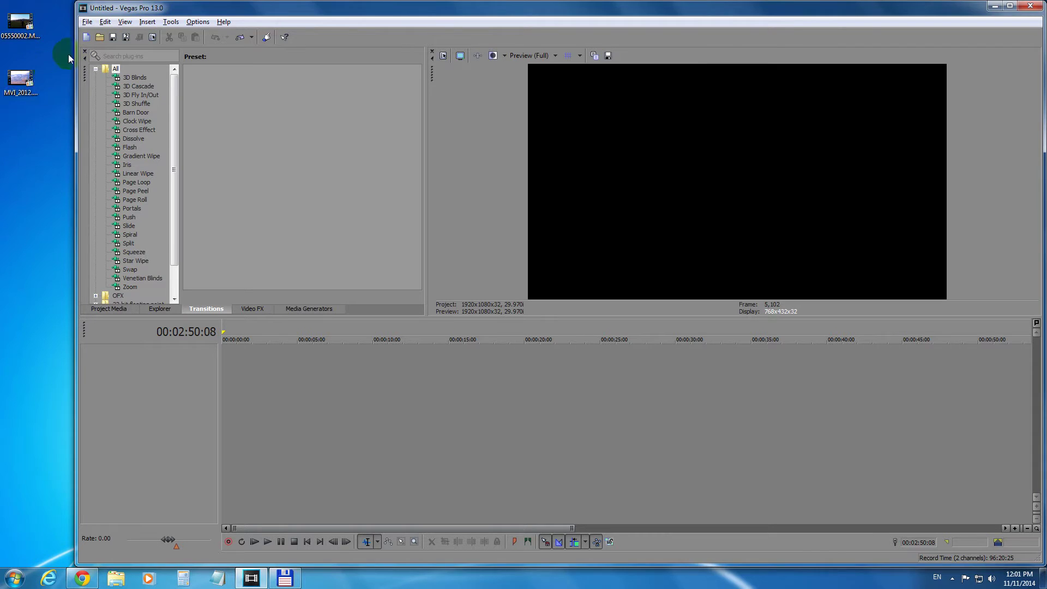
# Step: Select the 05550002 and MVI_2012 videos on the desktop and drop them onto the timeline
pyautogui.click(62, 29)
pyautogui.moveTo(45, 55); pyautogui.dragTo(17, 121)
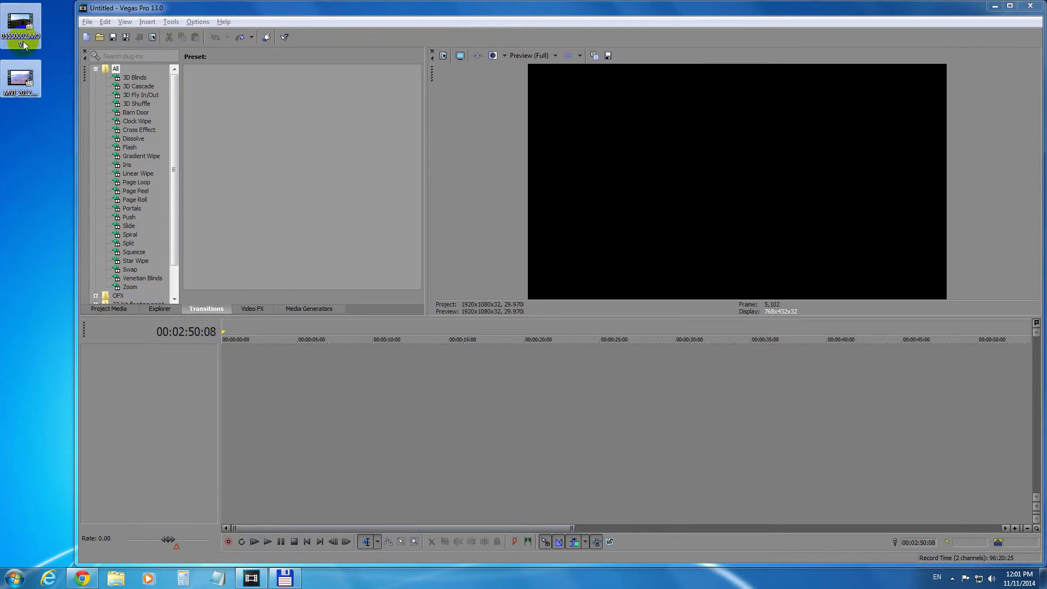
pyautogui.moveTo(25, 45); pyautogui.dragTo(198, 280)
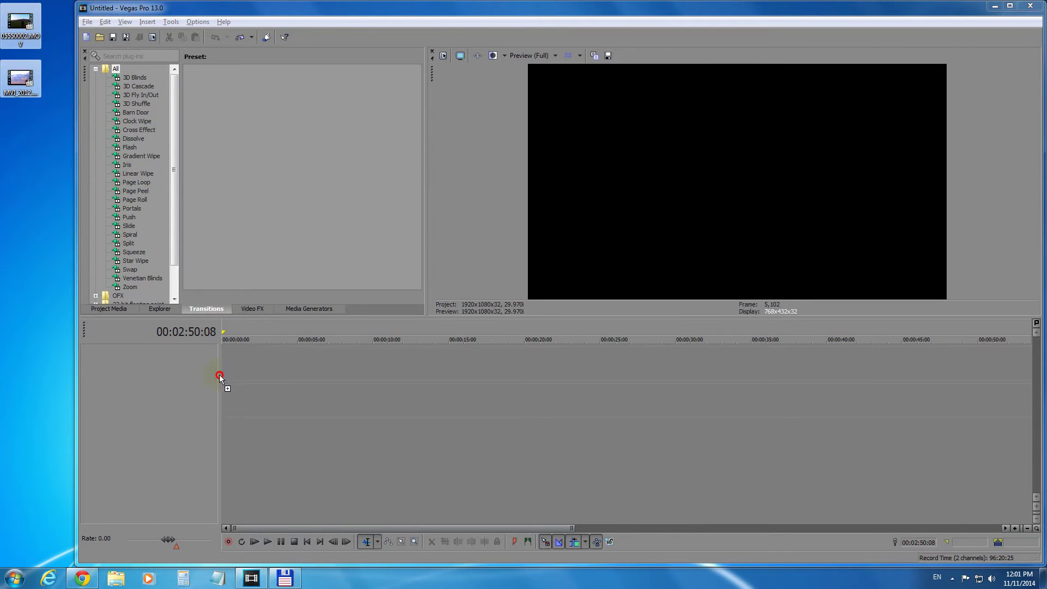
pyautogui.moveTo(273, 370); pyautogui.dragTo(219, 376)
pyautogui.click(675, 439)
pyautogui.scroll(-5, 658, 414)
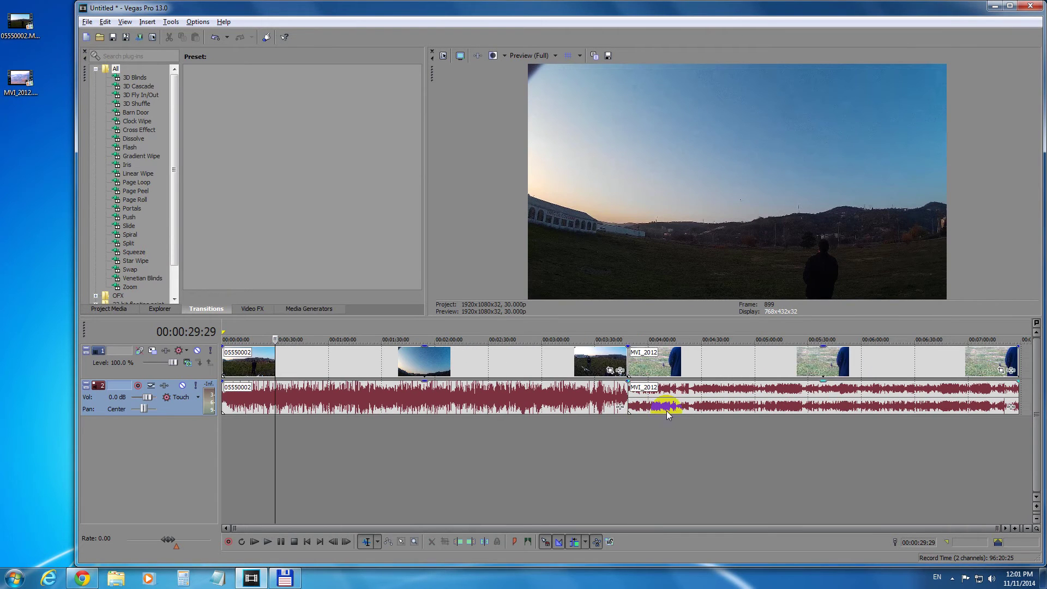
# Step: Nudge MVI_2012 later, then preview the clips around 2:49, 5:18 and 5:58
pyautogui.moveTo(711, 377); pyautogui.dragTo(694, 372)
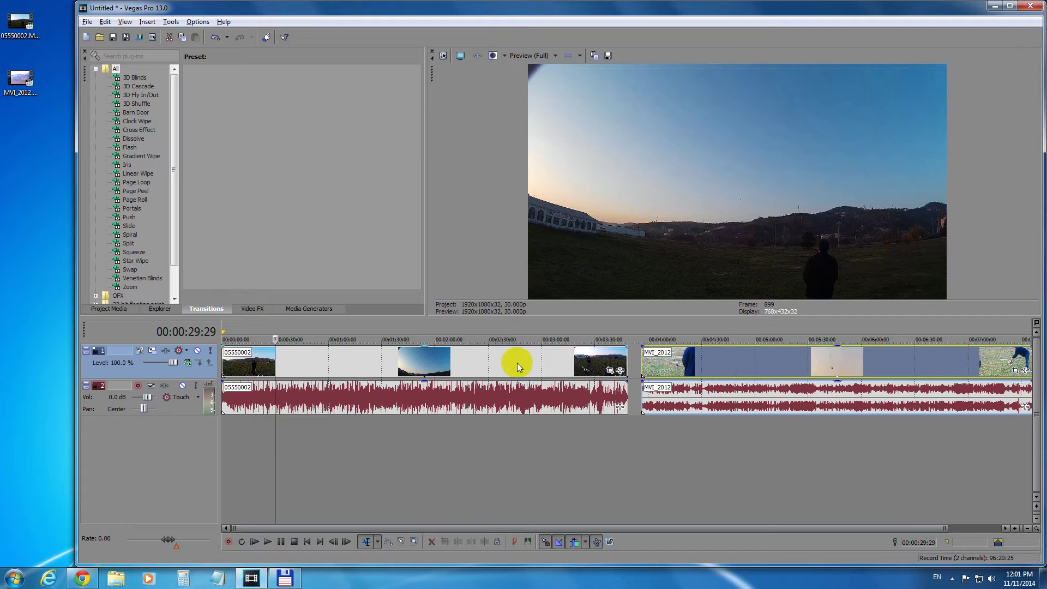
pyautogui.click(369, 361)
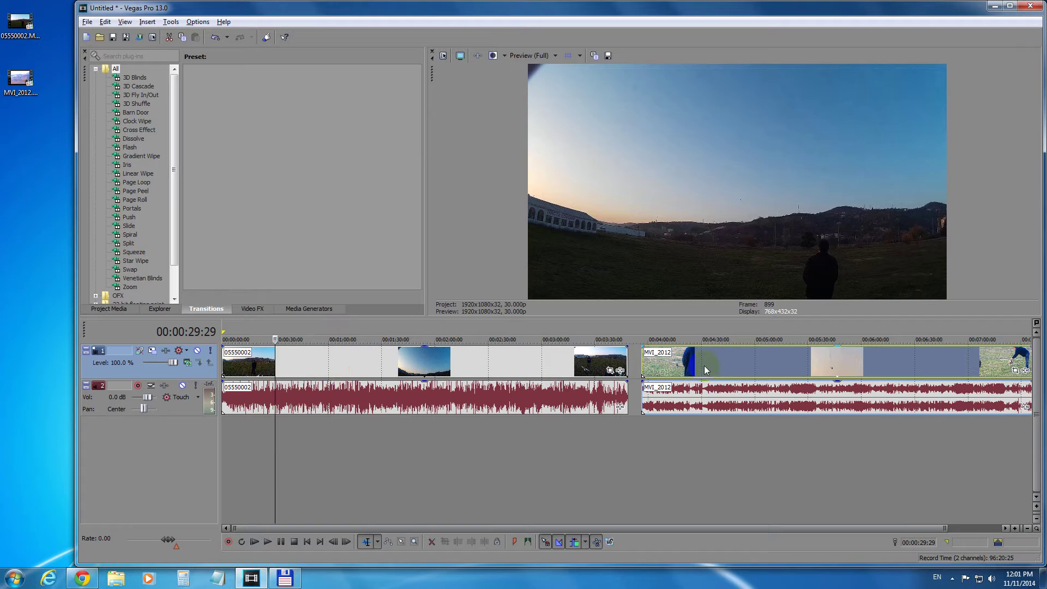
pyautogui.click(708, 404)
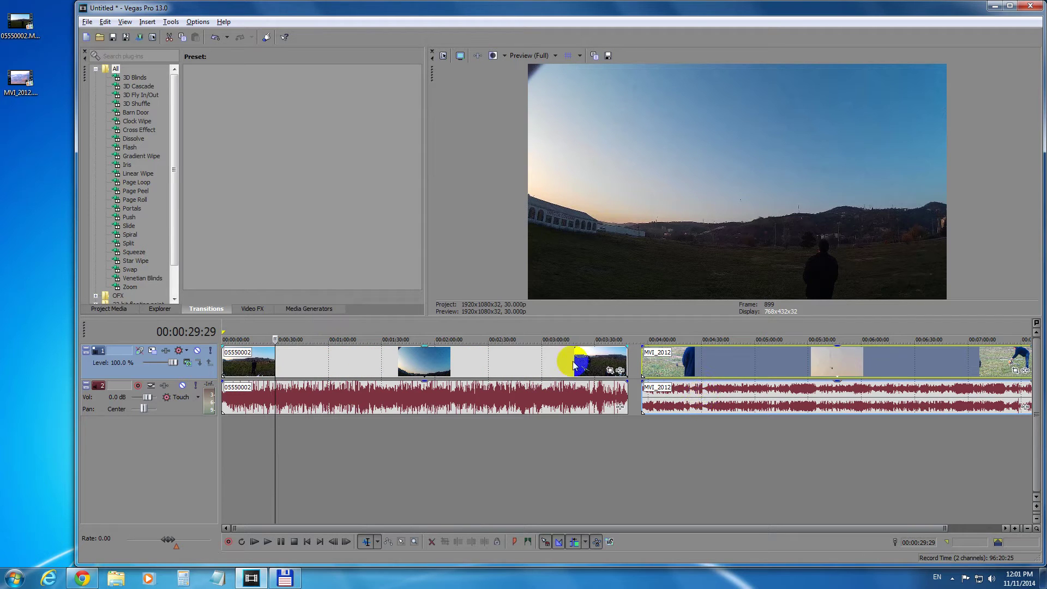
pyautogui.click(523, 359)
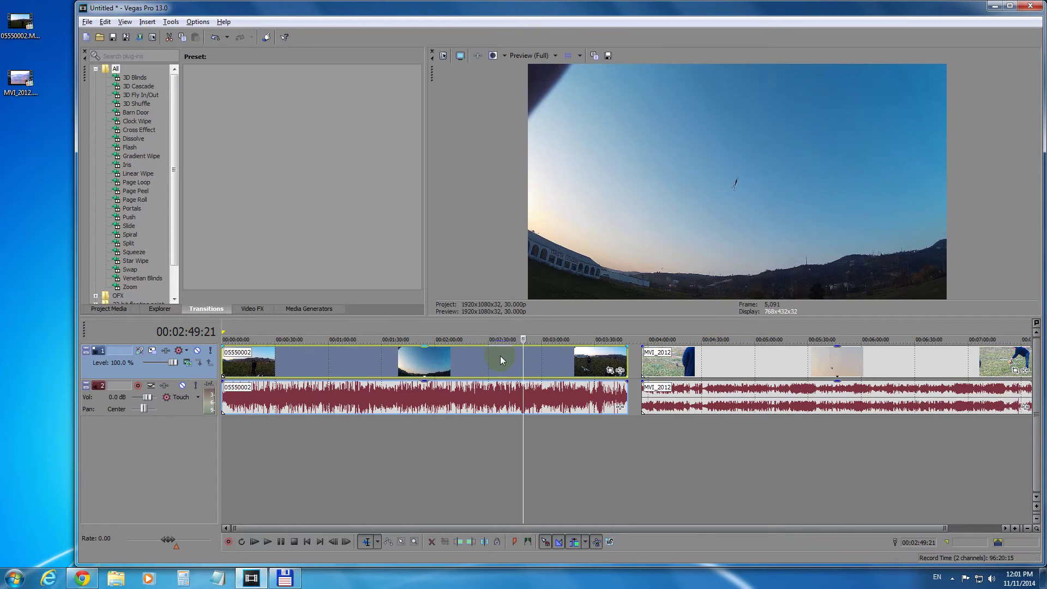
pyautogui.click(788, 357)
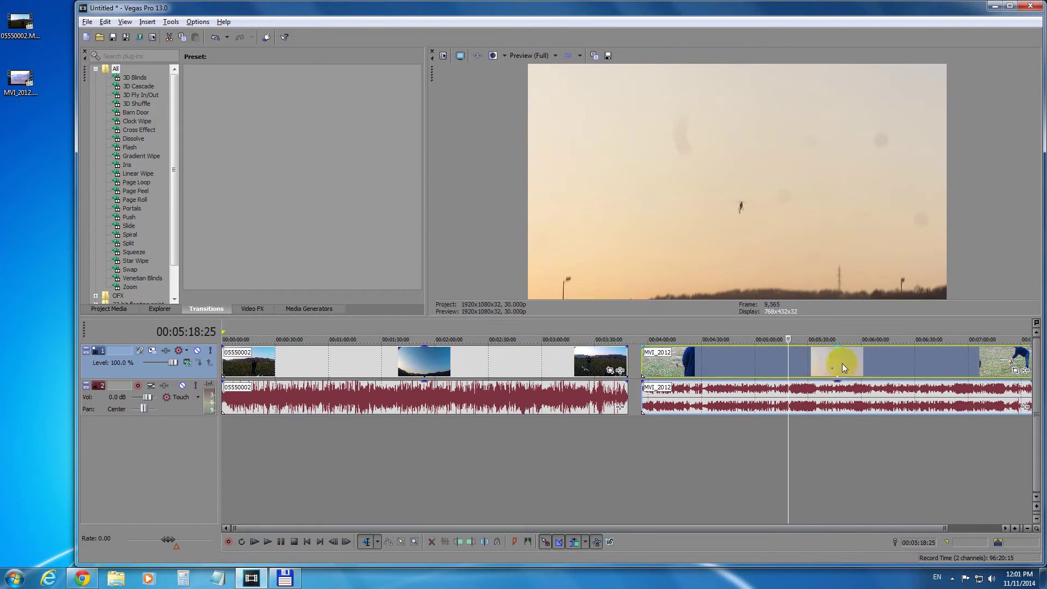
pyautogui.click(860, 366)
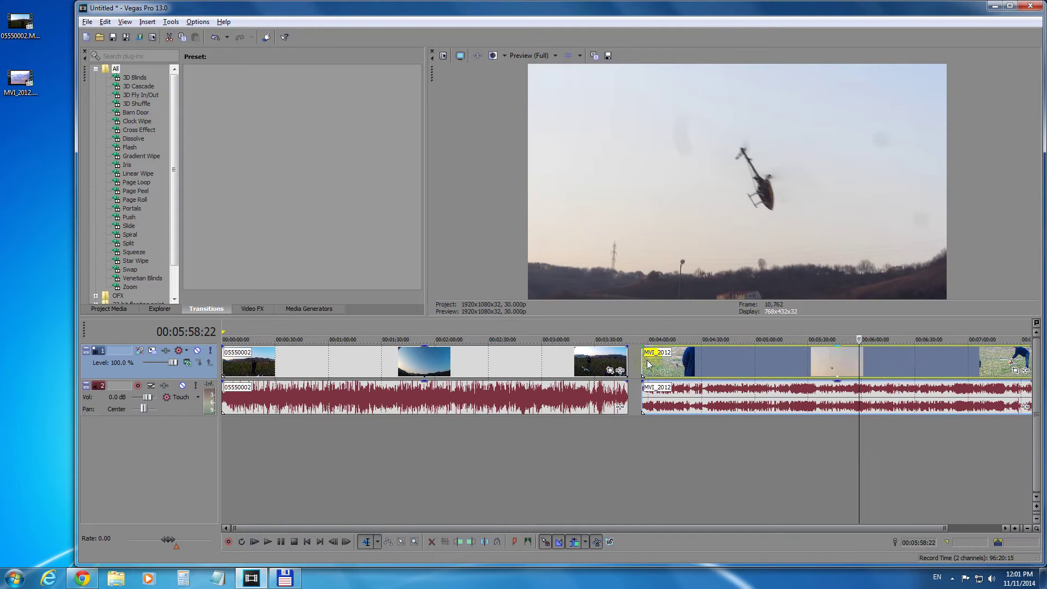
# Step: Drop MVI_2012 onto new tracks 3–4 and slide it to 00:00:00
pyautogui.moveTo(665, 358)
pyautogui.mouseDown()
pyautogui.moveTo(687, 448)
pyautogui.moveTo(710, 457)
pyautogui.mouseUp()
pyautogui.click(713, 467)
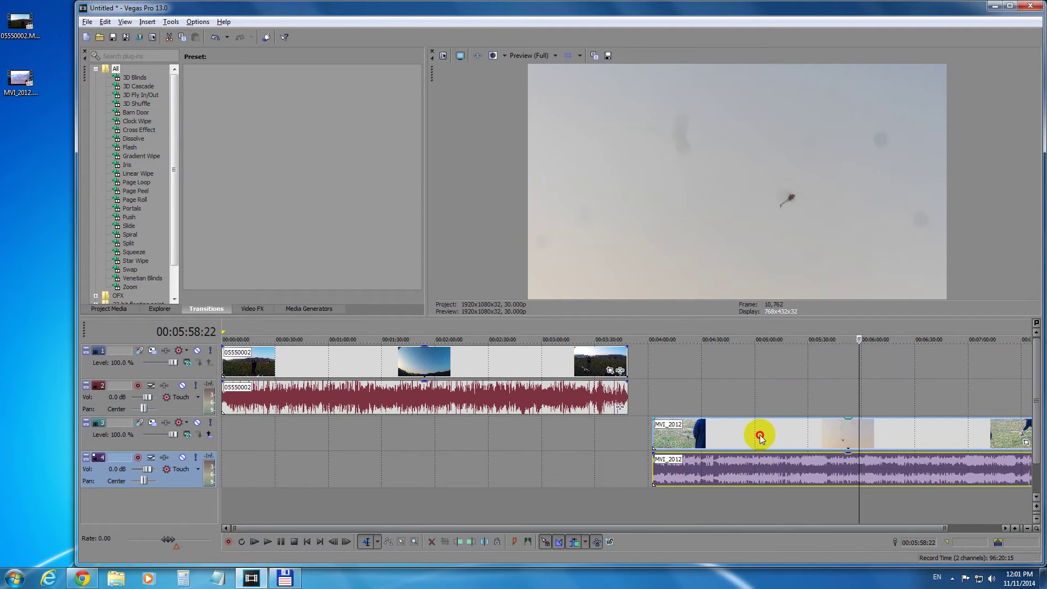
pyautogui.moveTo(760, 446); pyautogui.dragTo(327, 423)
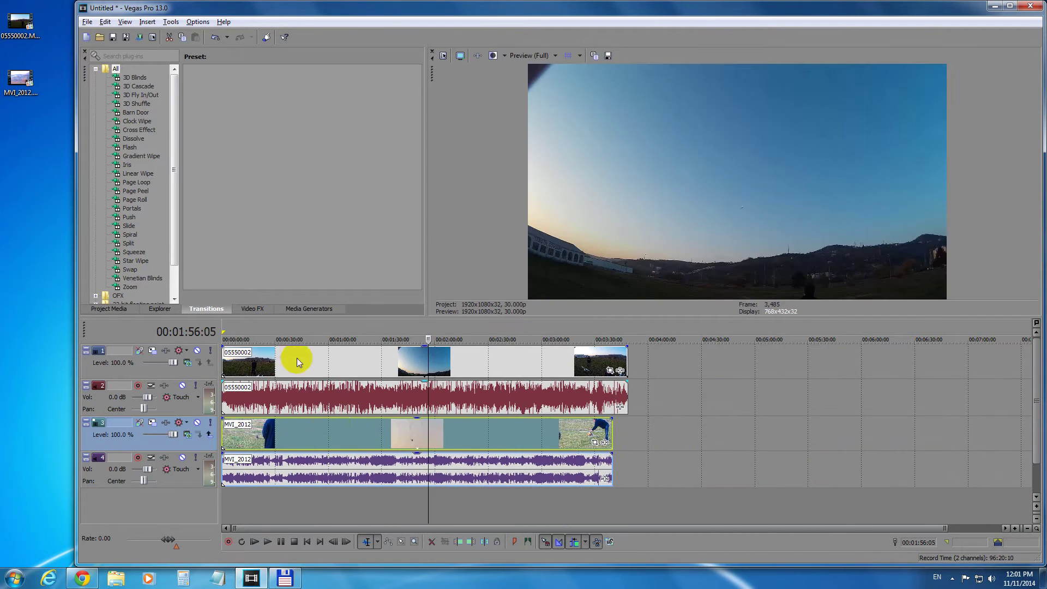
pyautogui.click(281, 331)
pyautogui.scroll(2, 302, 351)
pyautogui.scroll(2, 352, 393)
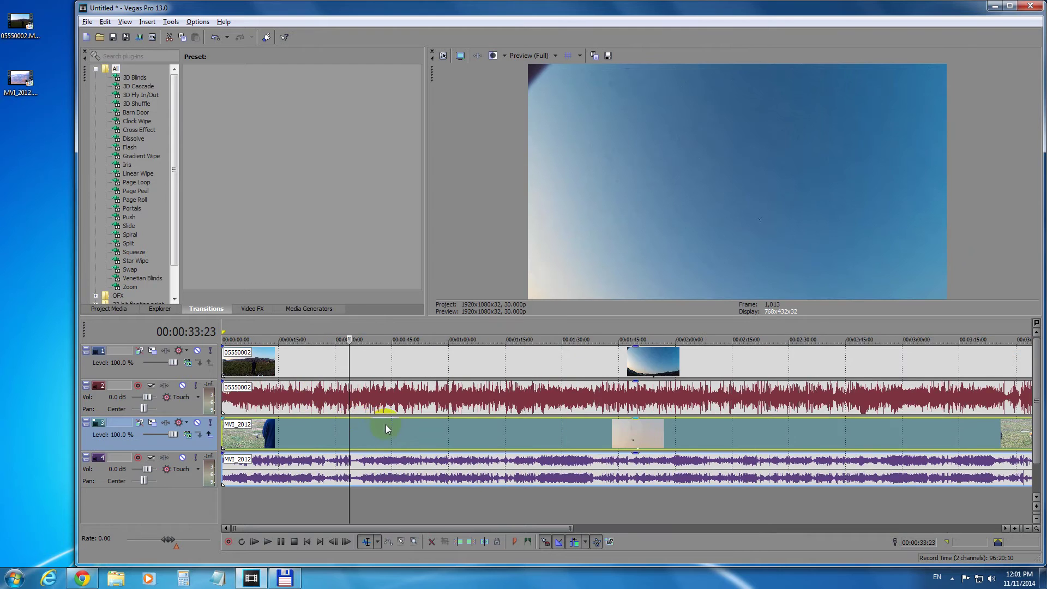
pyautogui.scroll(2, 418, 430)
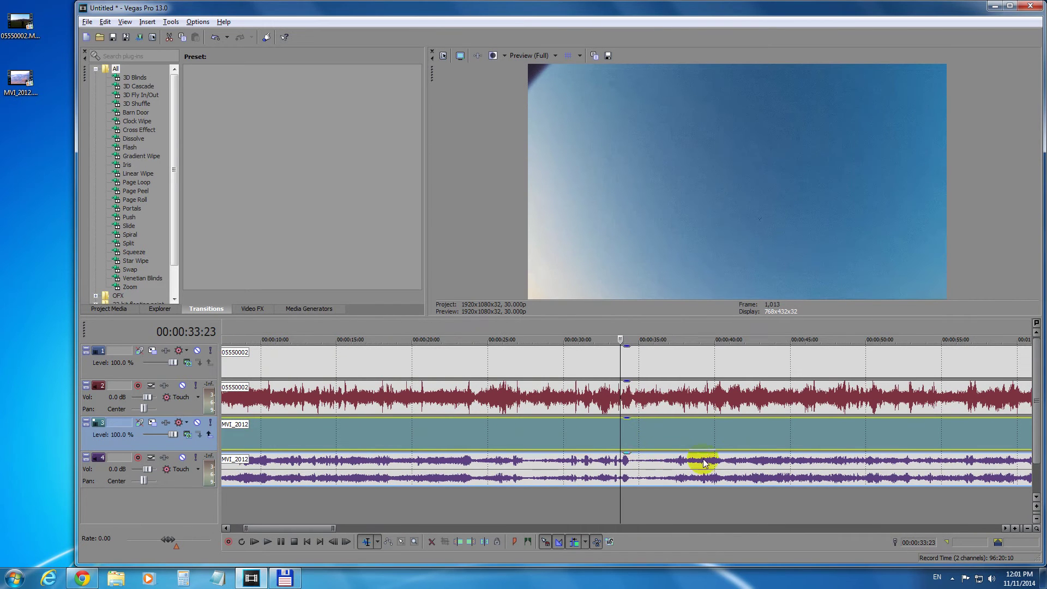
pyautogui.scroll(-2, 737, 461)
pyautogui.scroll(-2, 739, 464)
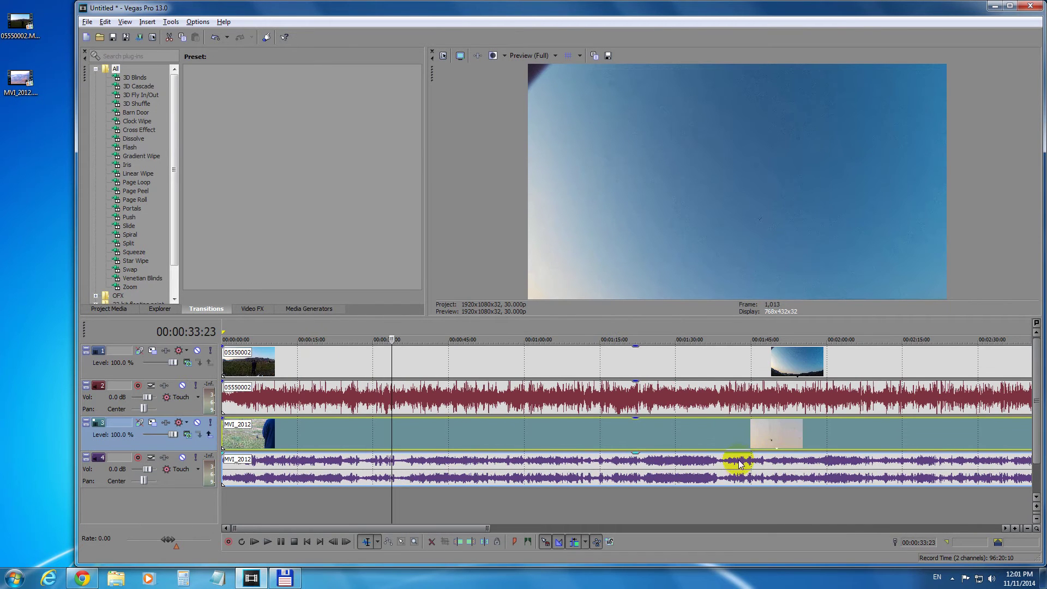
pyautogui.click(602, 435)
pyautogui.scroll(3, 622, 438)
pyautogui.scroll(3, 655, 446)
pyautogui.scroll(2, 671, 454)
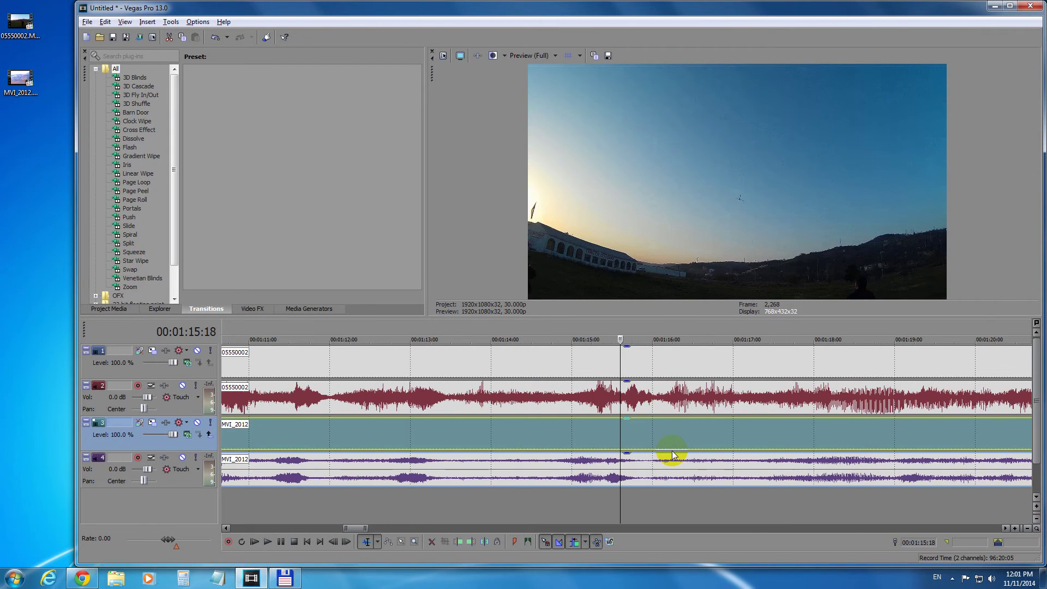
pyautogui.scroll(1, 672, 455)
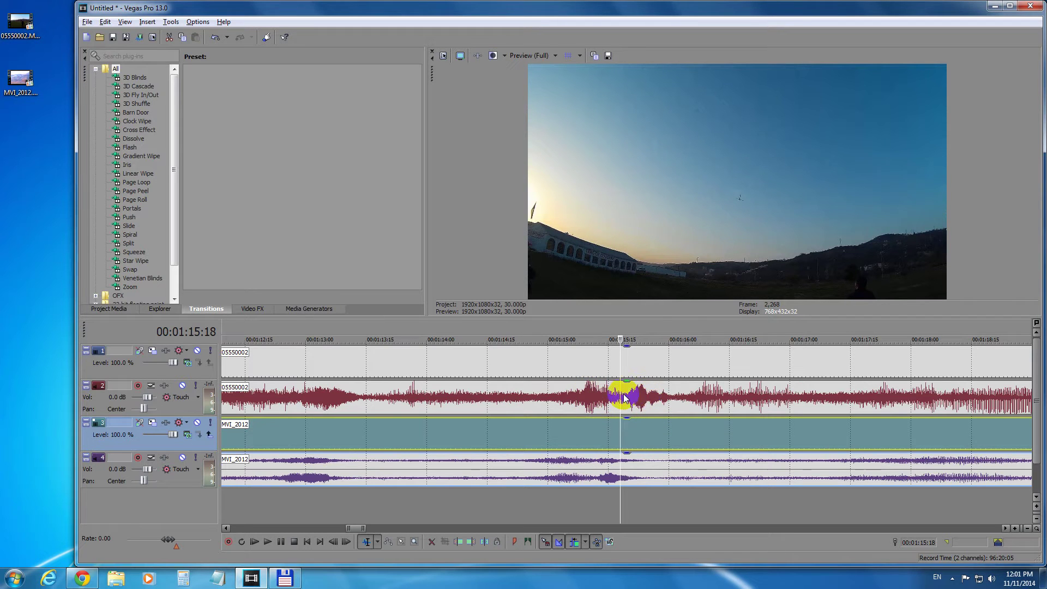
pyautogui.click(645, 429)
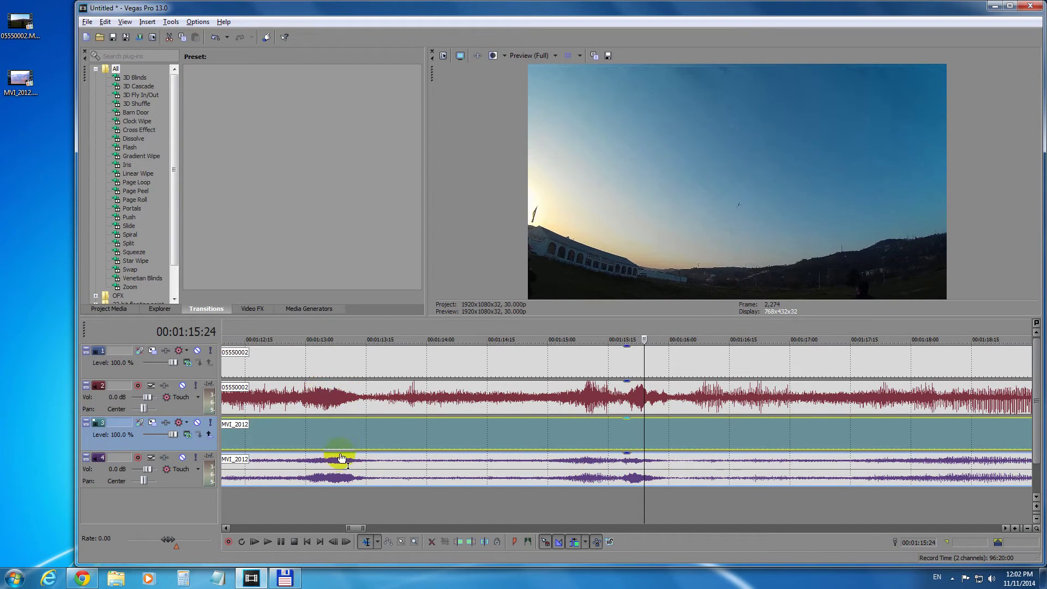
pyautogui.scroll(-3, 393, 460)
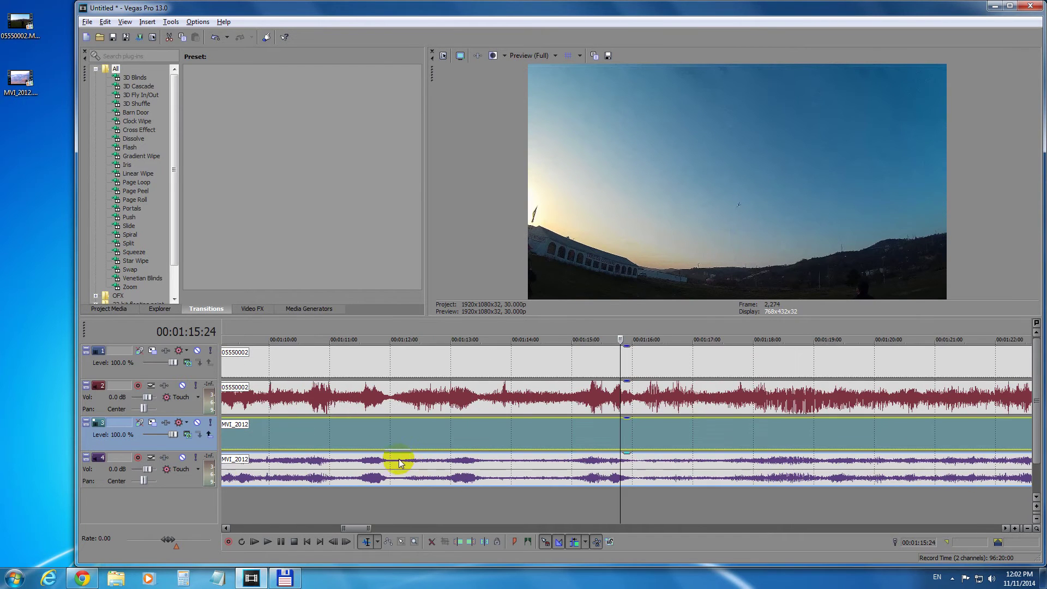
pyautogui.scroll(-3, 413, 461)
pyautogui.scroll(3, 534, 444)
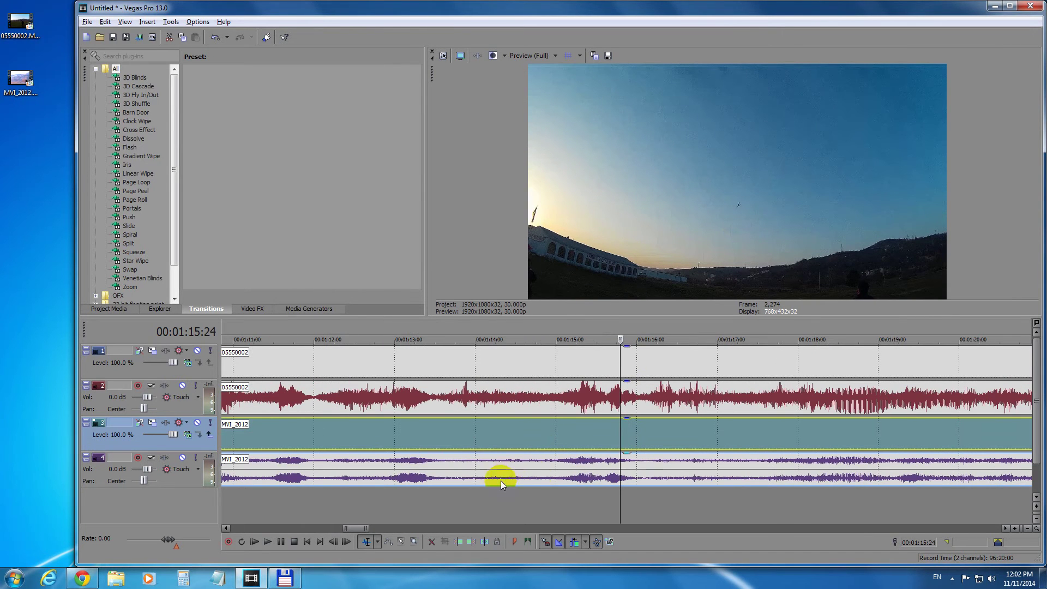
pyautogui.click(517, 335)
pyautogui.press('space')
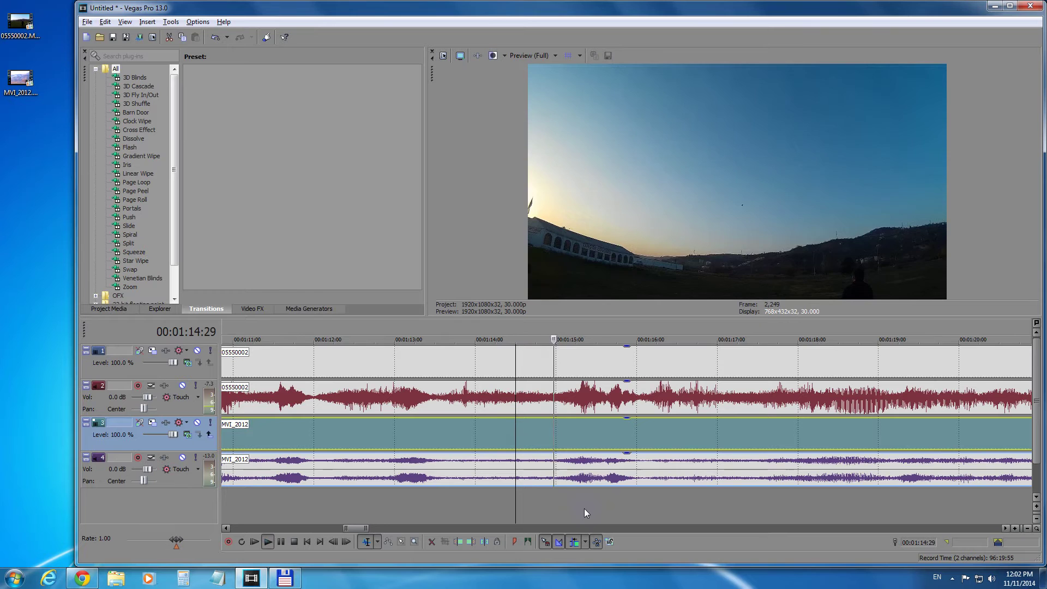
pyautogui.press('space')
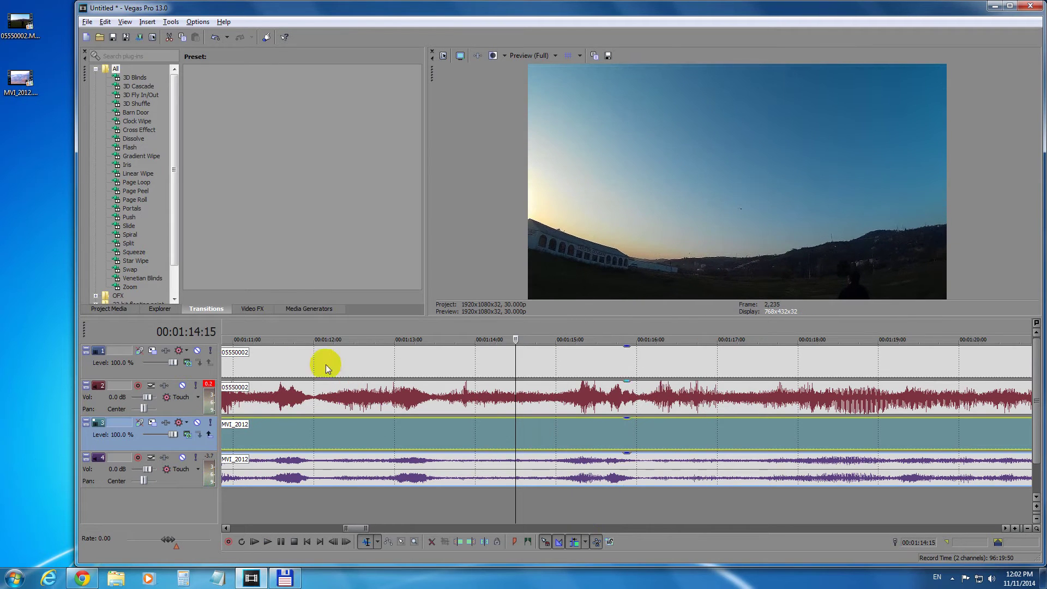
pyautogui.click(250, 334)
pyautogui.press('space')
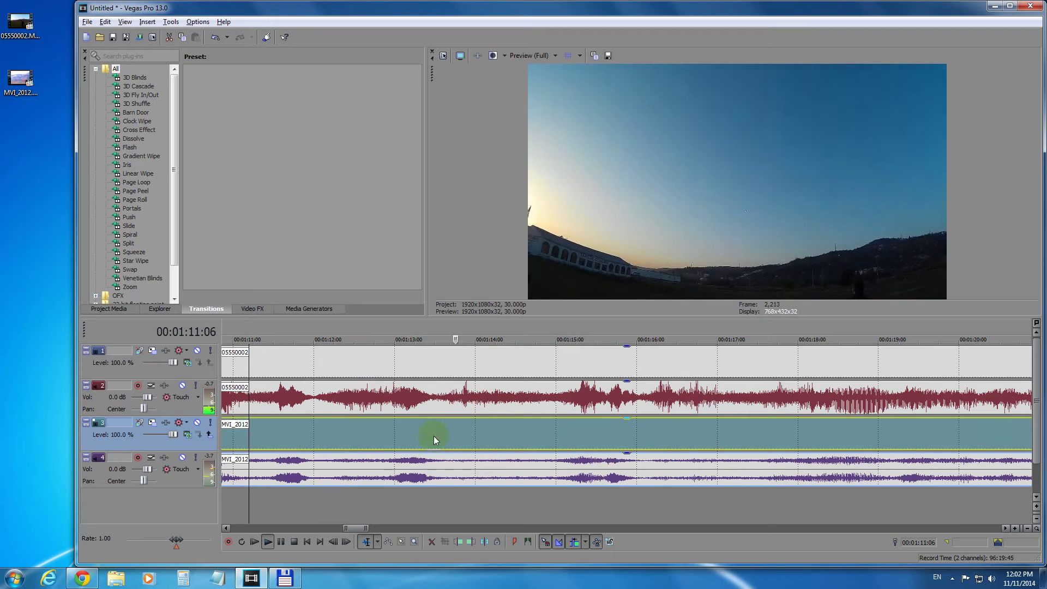
pyautogui.press('space')
pyautogui.scroll(-2, 343, 426)
pyautogui.scroll(-3, 385, 417)
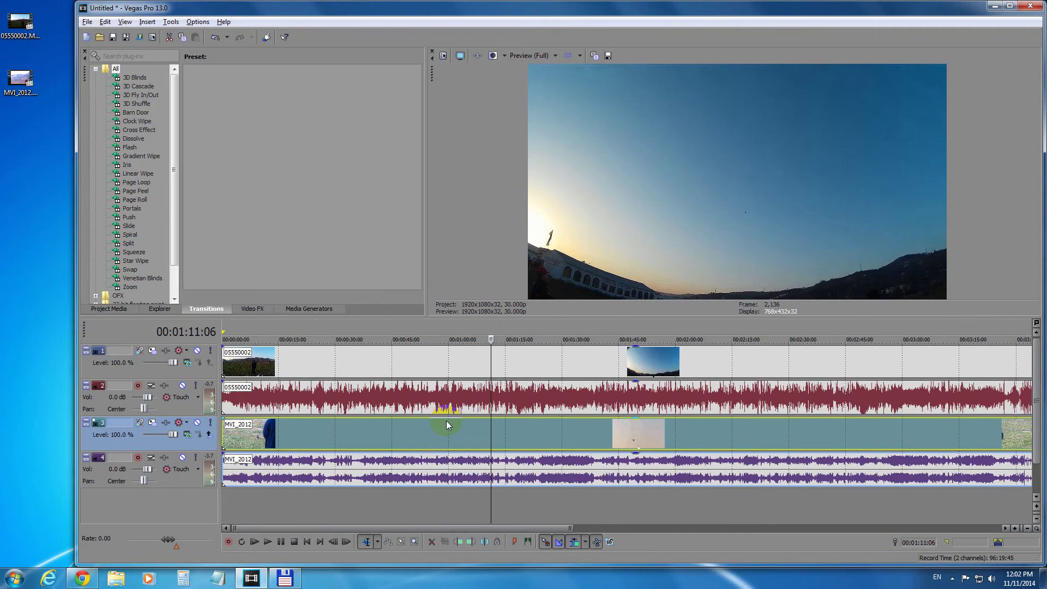
pyautogui.scroll(-3, 445, 421)
pyautogui.scroll(-2, 404, 433)
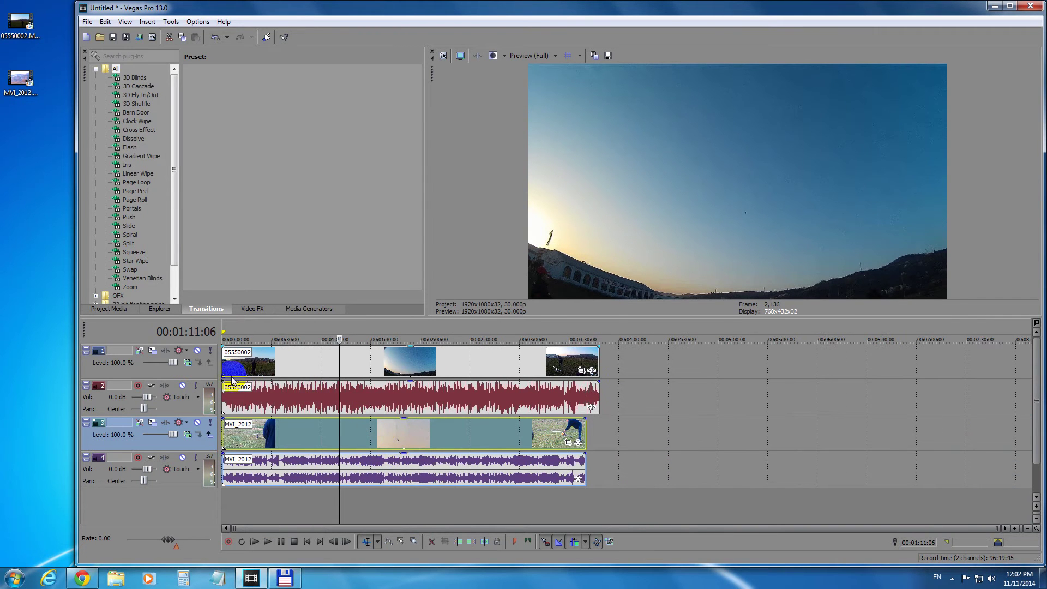
# Step: Select the track 1 and track 3 video headers together with Ctrl
pyautogui.click(189, 373)
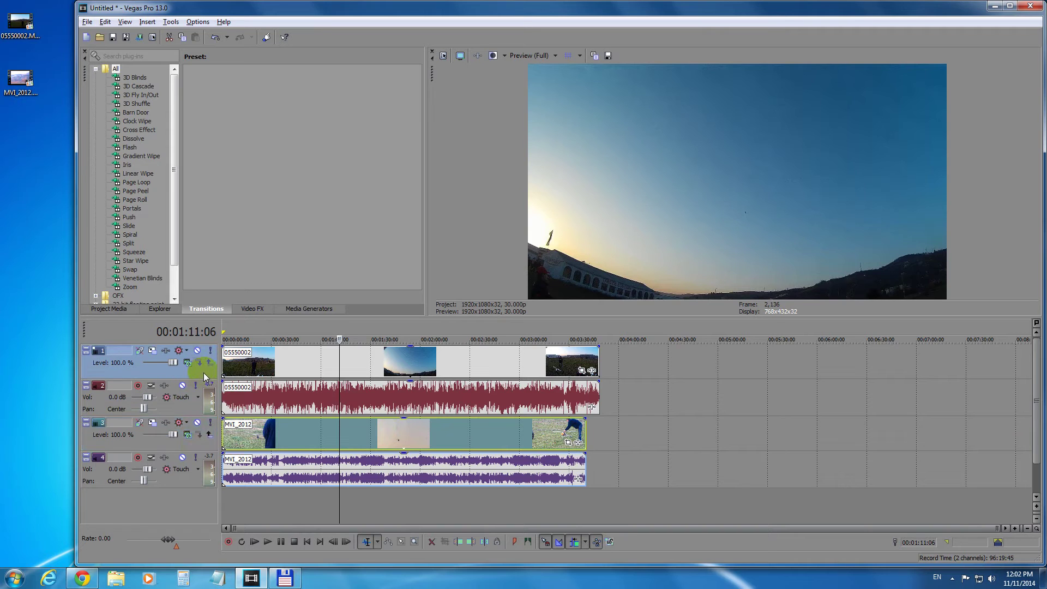
pyautogui.click(223, 406)
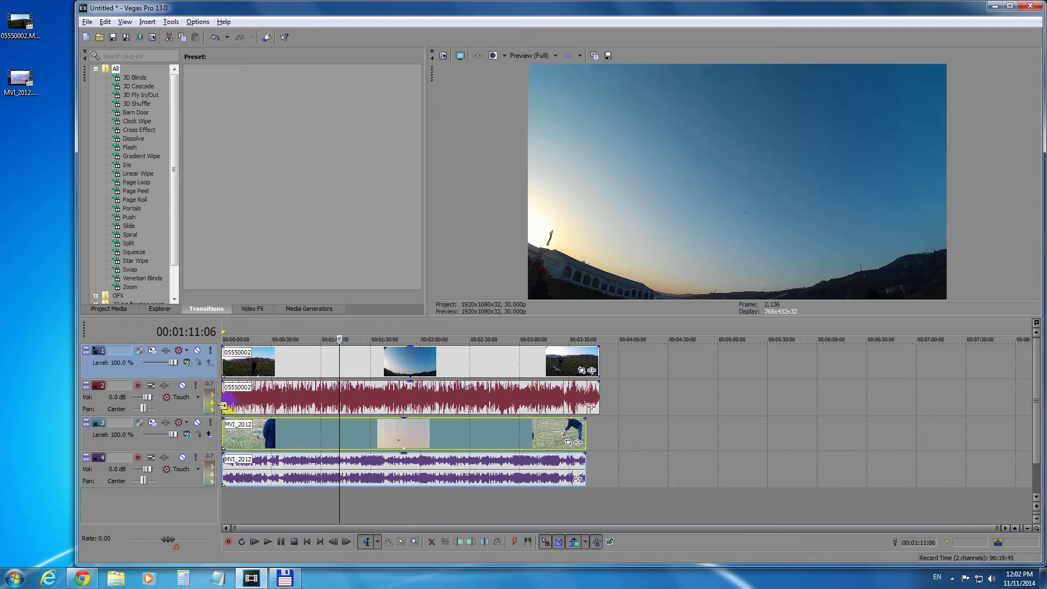
pyautogui.click(168, 443)
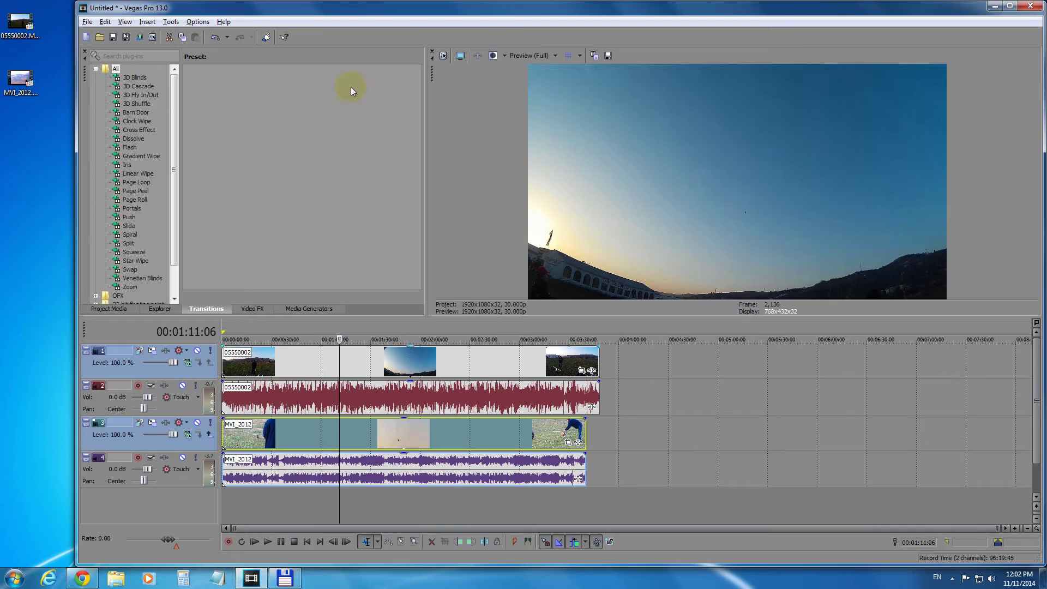
# Step: Create a multicamera track from the selected video tracks and enlarge the preview area
pyautogui.click(171, 22)
pyautogui.moveTo(191, 223)
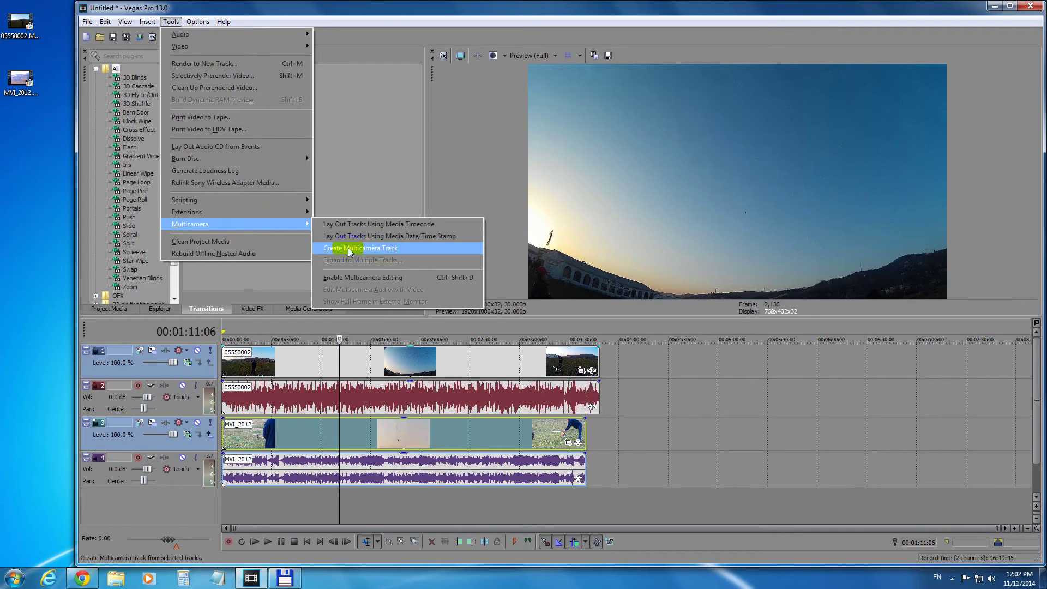
pyautogui.click(417, 250)
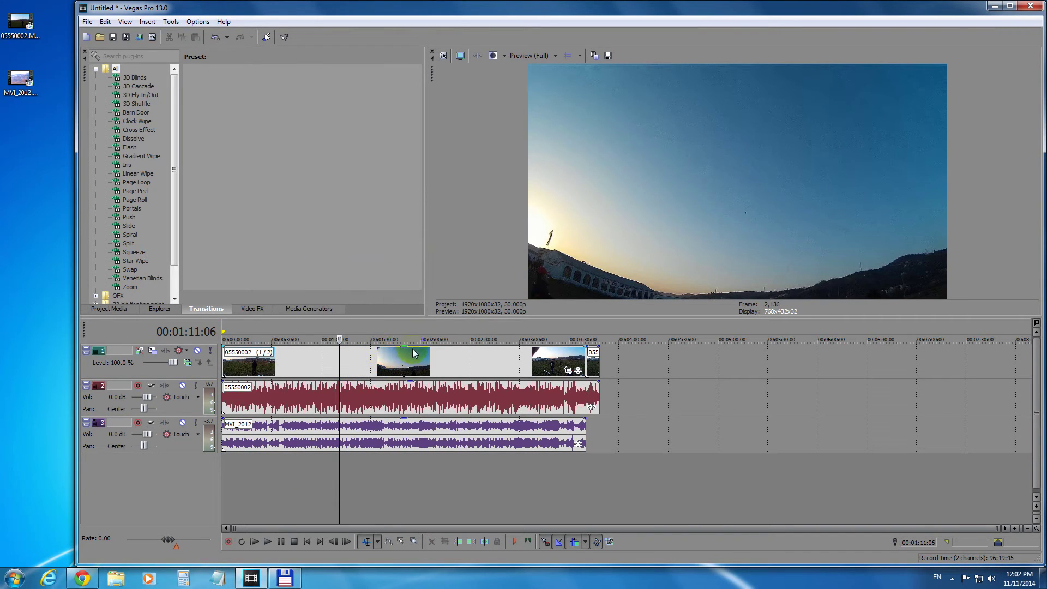
pyautogui.moveTo(447, 318); pyautogui.dragTo(445, 376)
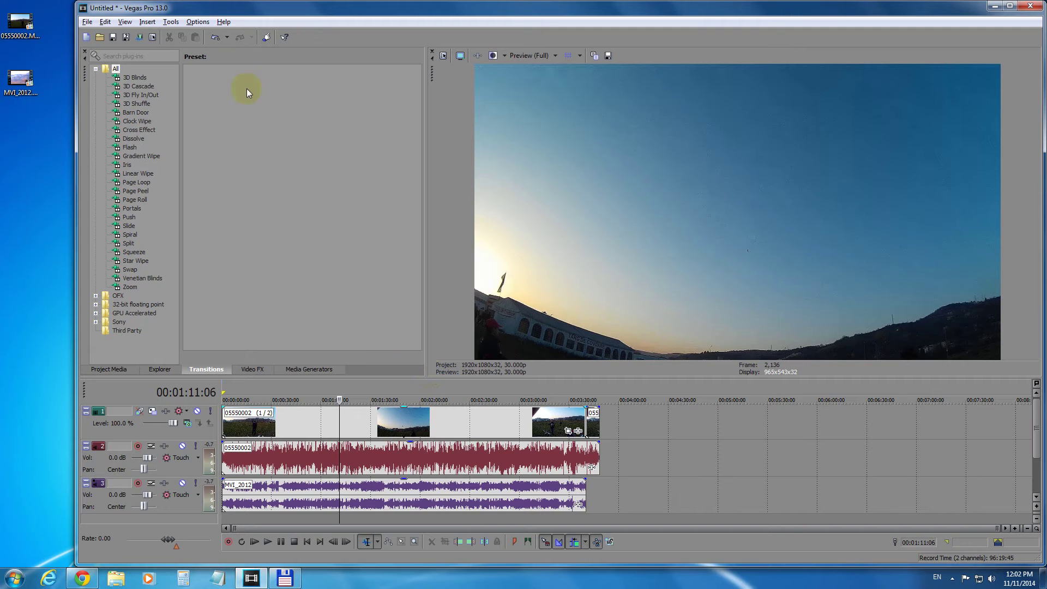
# Step: Enable Multicamera Editing from the Tools > Multicamera menu
pyautogui.click(176, 22)
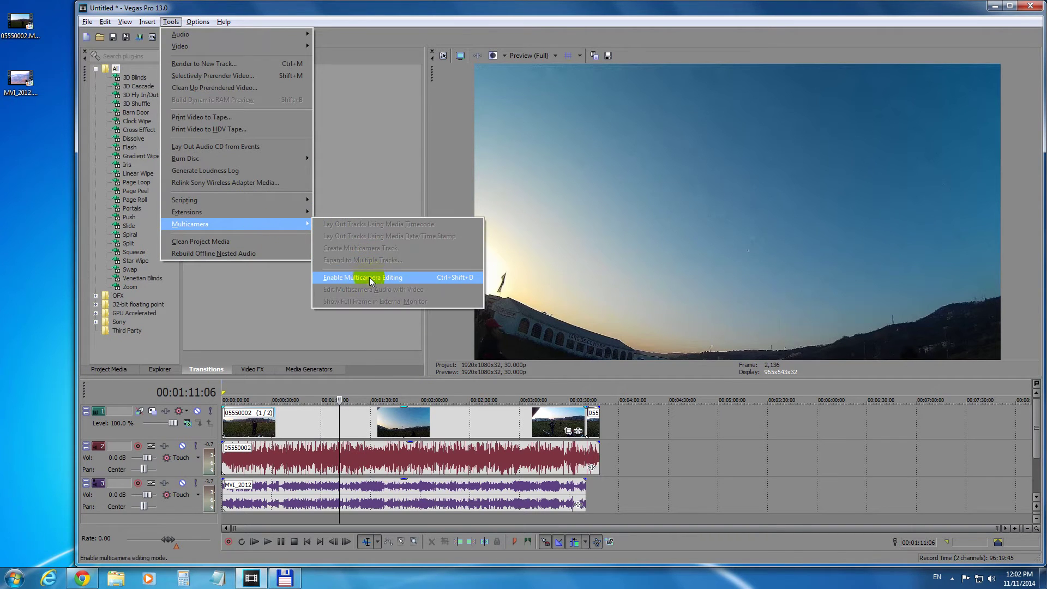
pyautogui.click(398, 278)
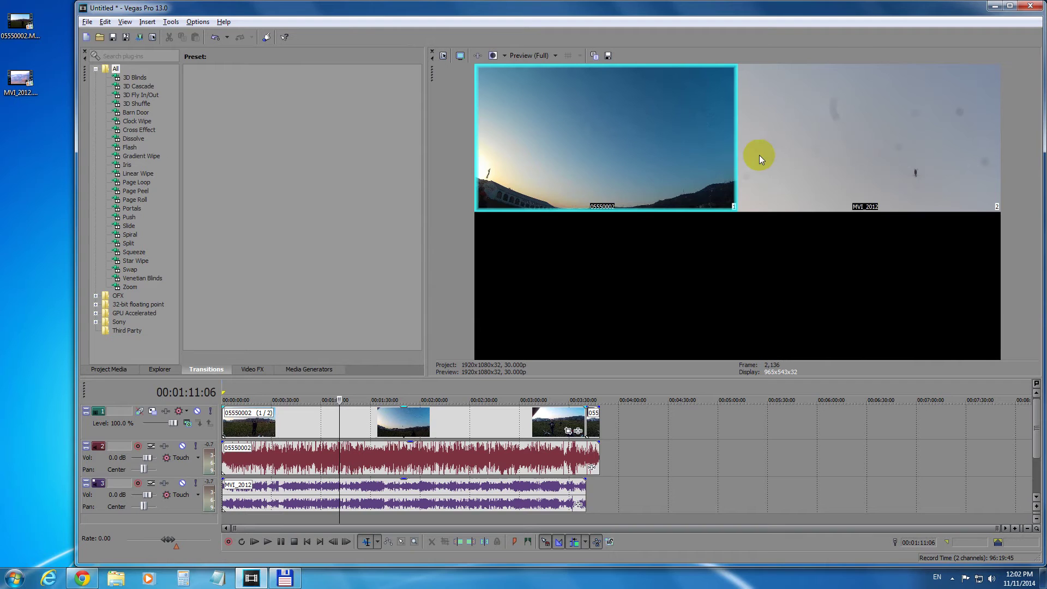
pyautogui.click(824, 128)
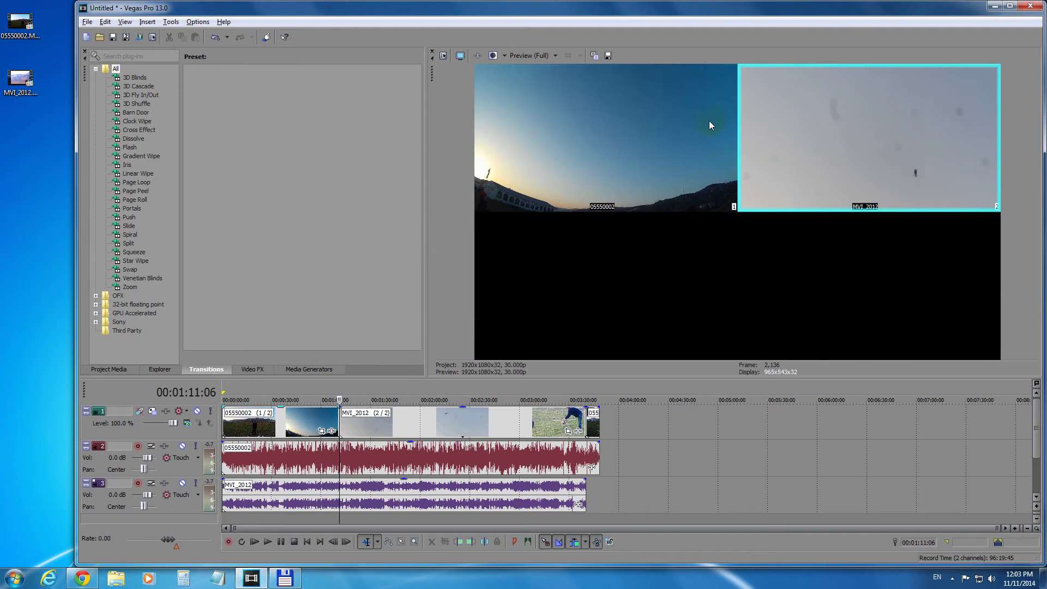
pyautogui.click(668, 118)
pyautogui.click(805, 119)
pyautogui.click(598, 177)
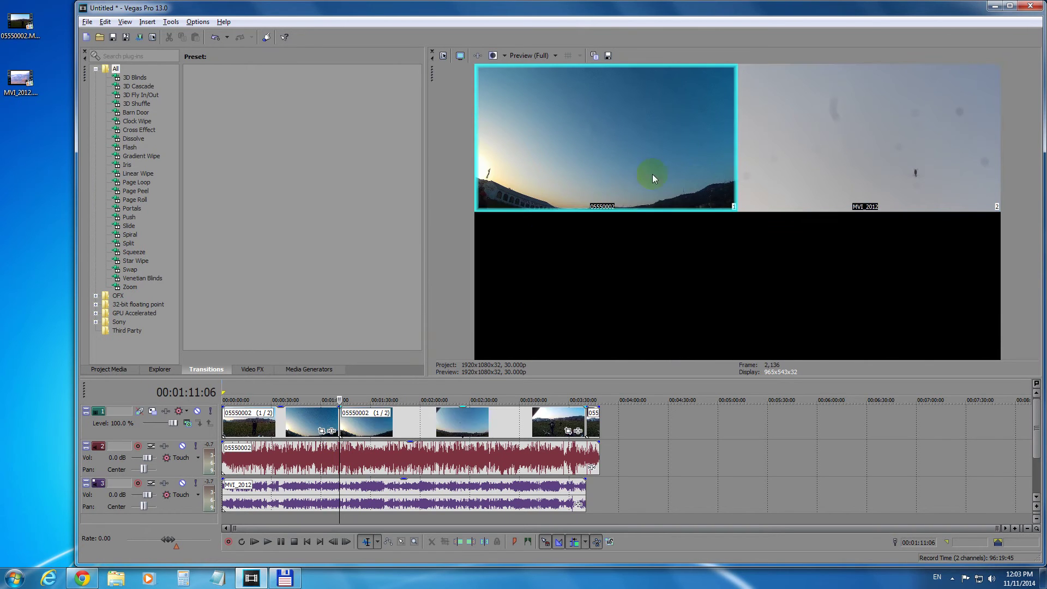
pyautogui.click(817, 162)
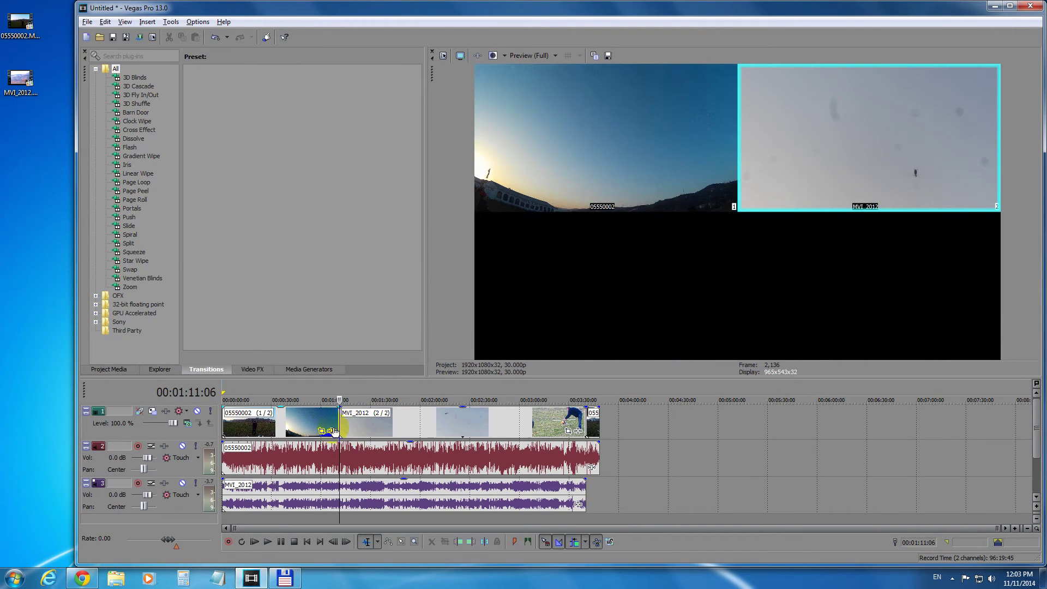
pyautogui.click(217, 38)
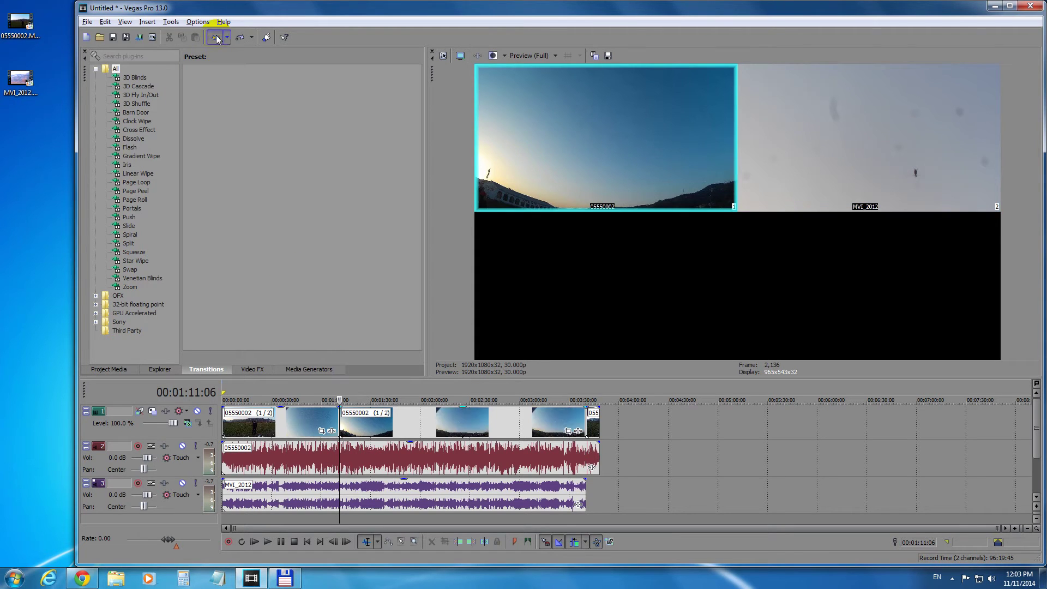
pyautogui.click(217, 39)
pyautogui.click(217, 39)
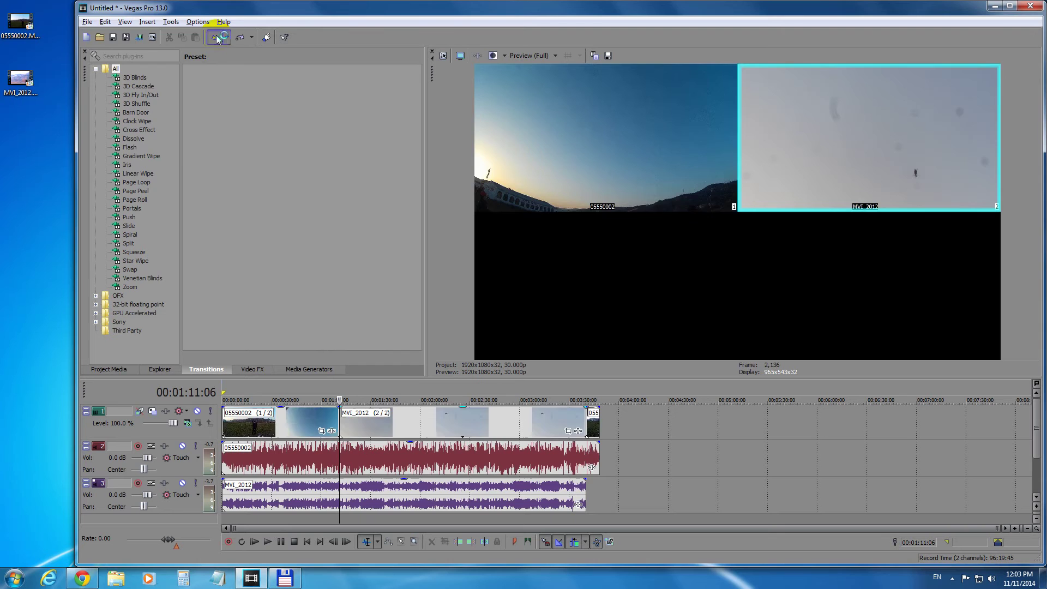
pyautogui.click(217, 39)
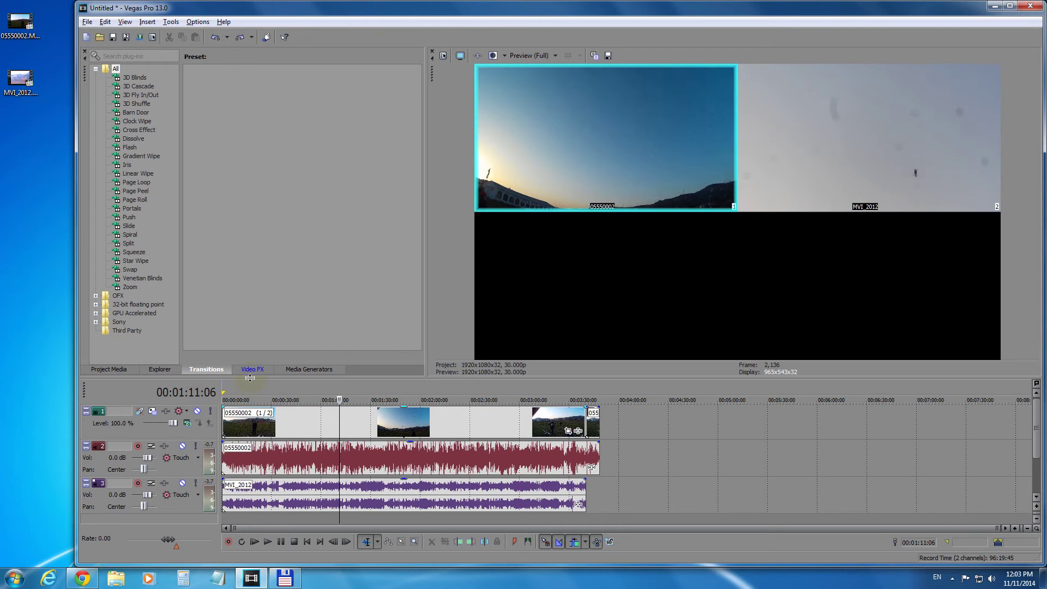
# Step: Return the playhead to the start of the multicamera track and begin playback
pyautogui.click(253, 425)
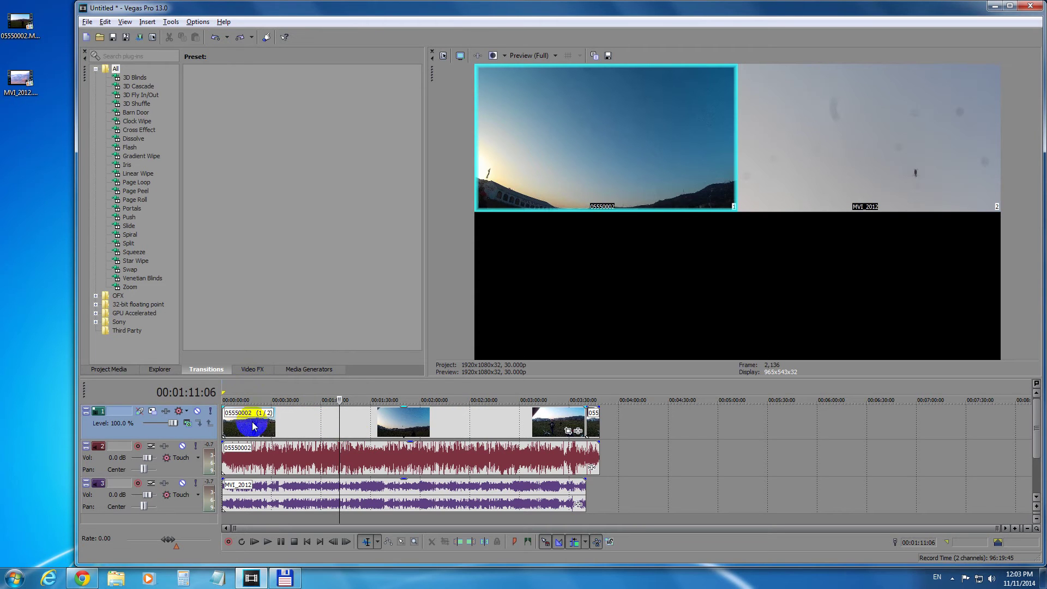
pyautogui.press('Home')
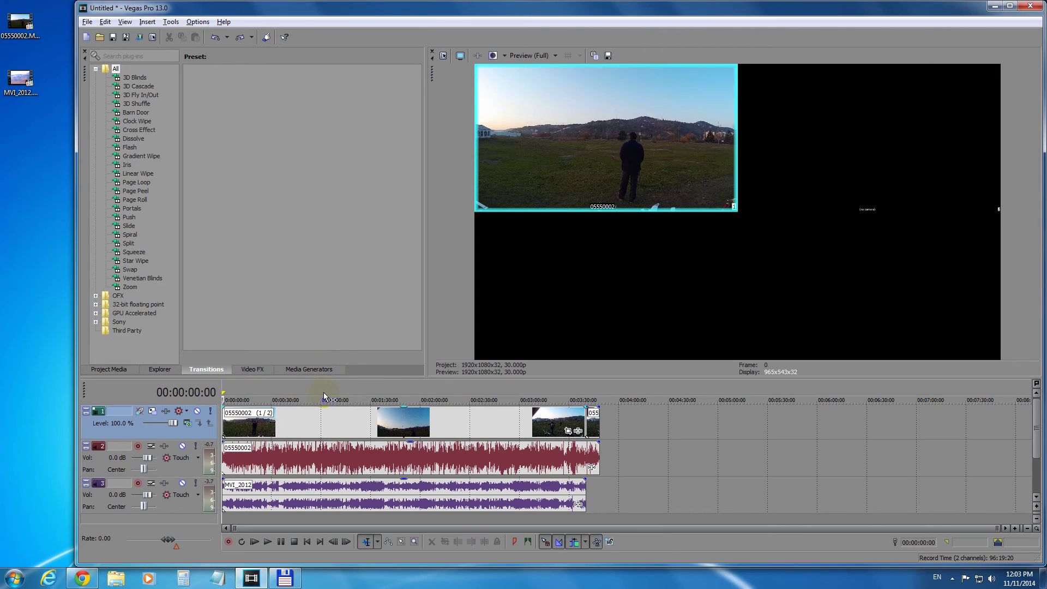
pyautogui.click(368, 446)
pyautogui.click(247, 496)
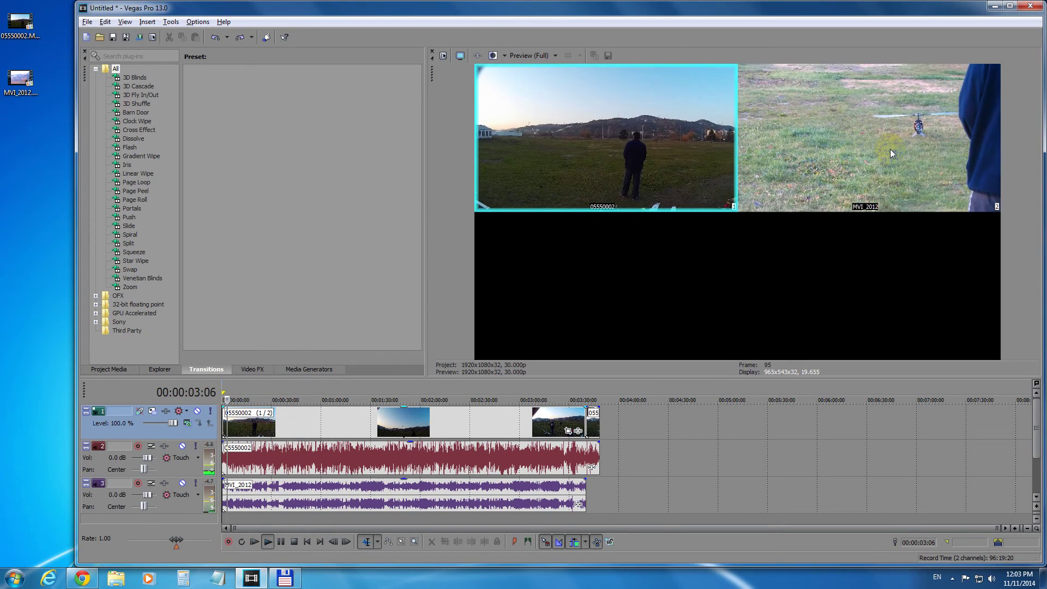
# Step: Cut live between the MVI_2012 and 05550002 angles through the first 37 seconds
pyautogui.click(890, 149)
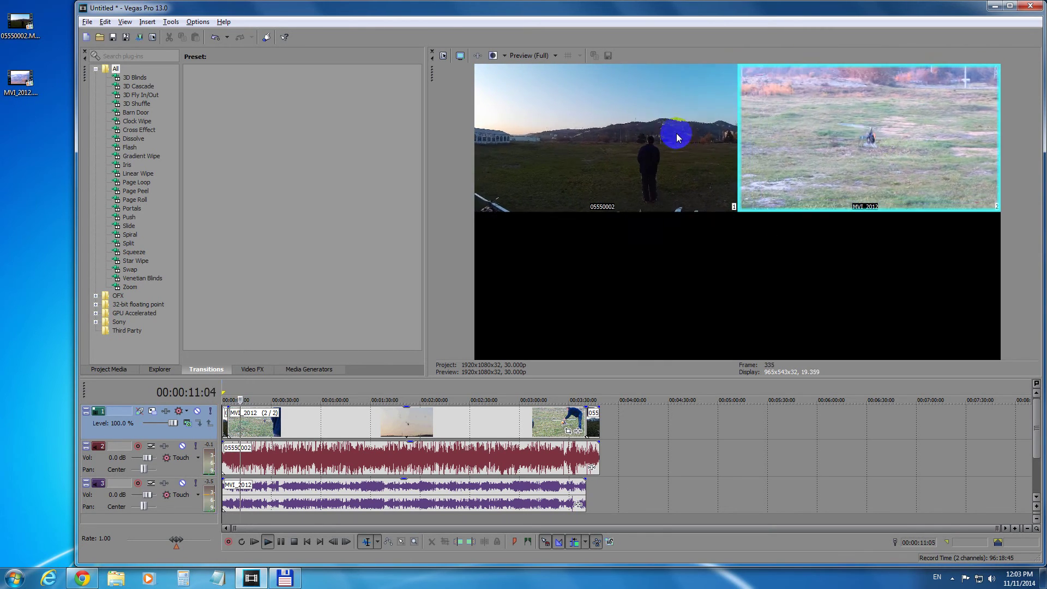
pyautogui.click(619, 118)
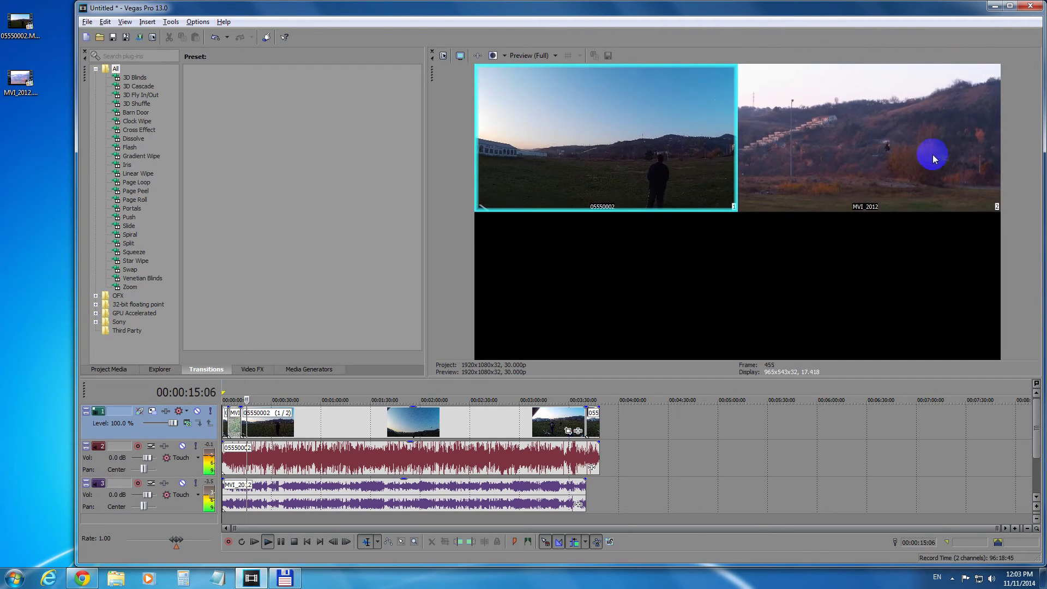
pyautogui.click(938, 122)
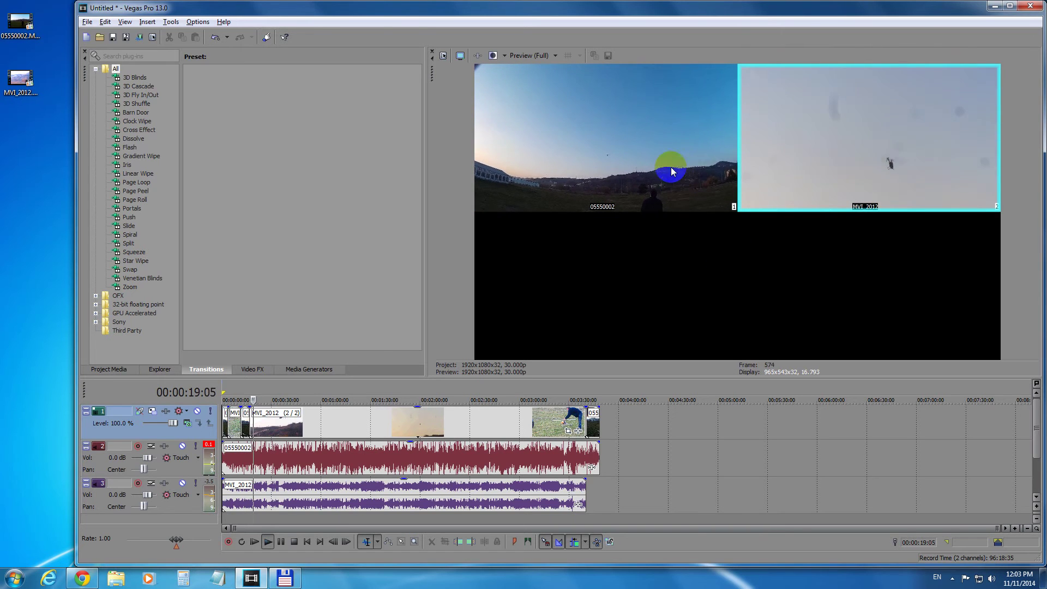
pyautogui.click(650, 132)
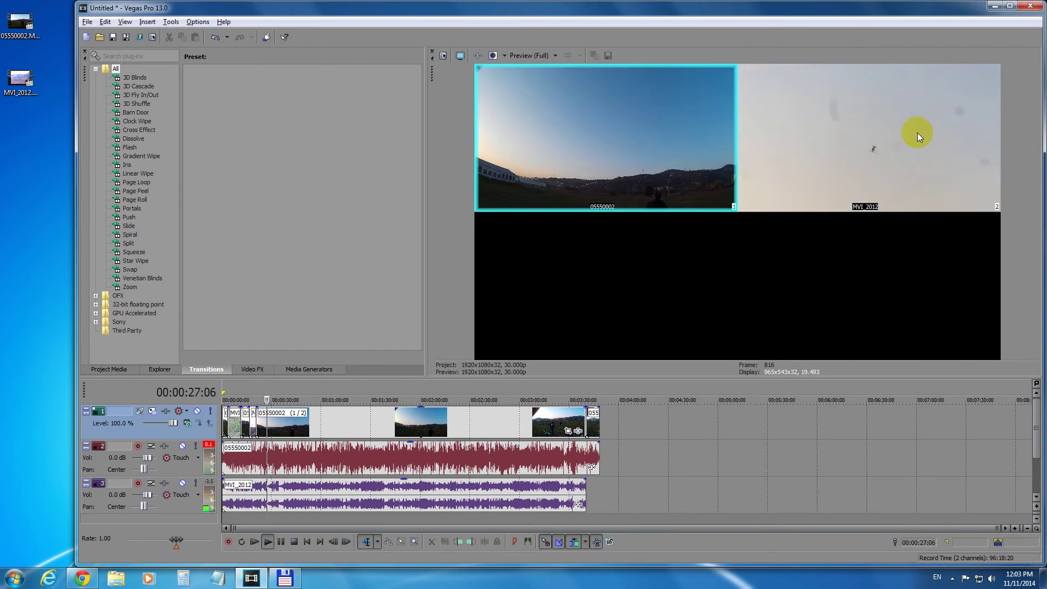
pyautogui.click(917, 204)
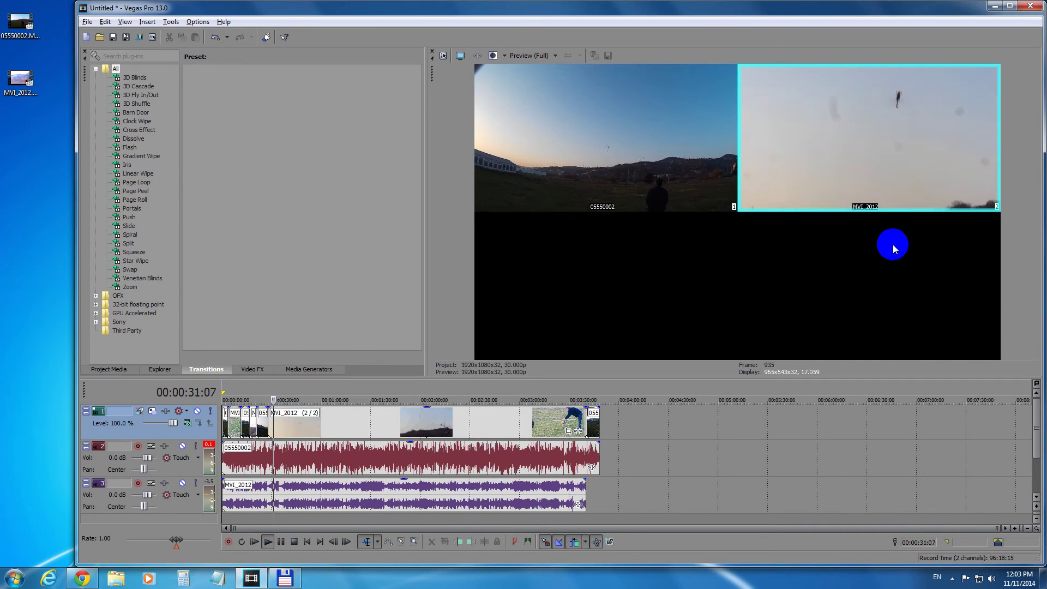
pyautogui.click(731, 209)
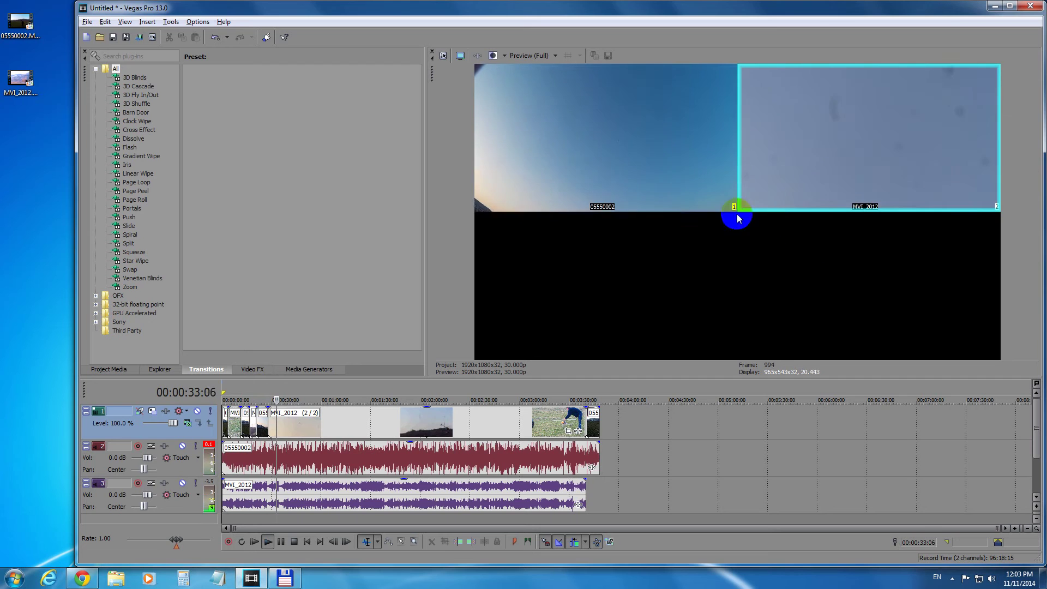
pyautogui.click(650, 123)
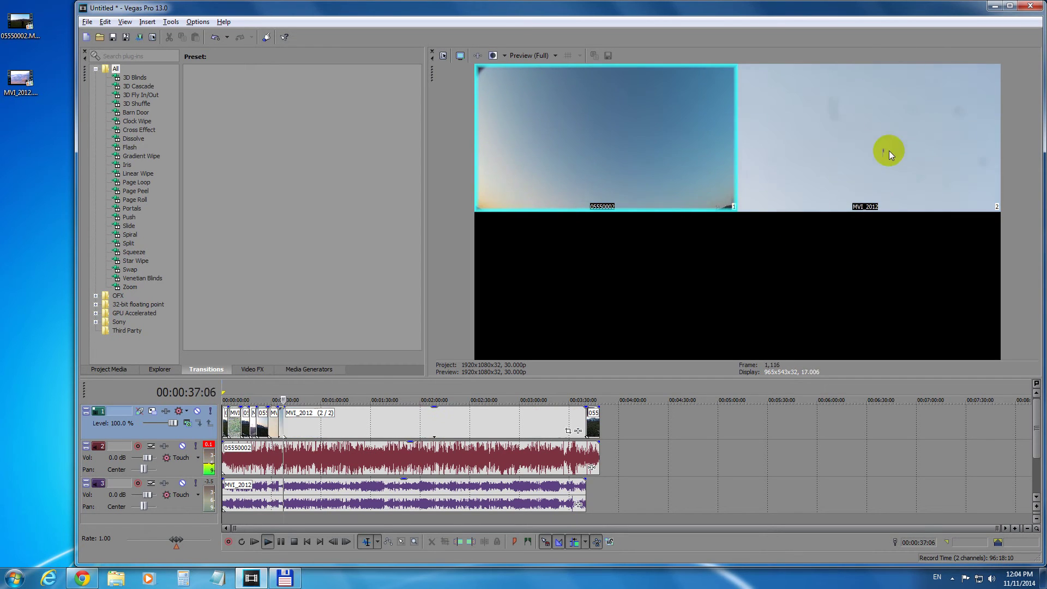
pyautogui.click(890, 151)
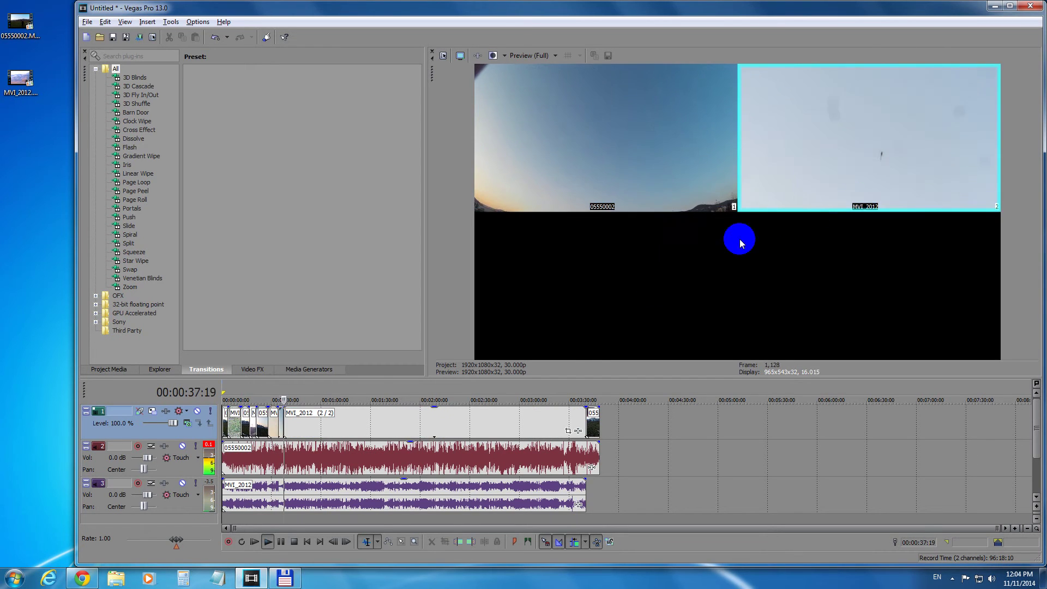
# Step: Stop playback and uncheck Enable Multicamera Editing for a full-frame 05550002 view
pyautogui.click(294, 542)
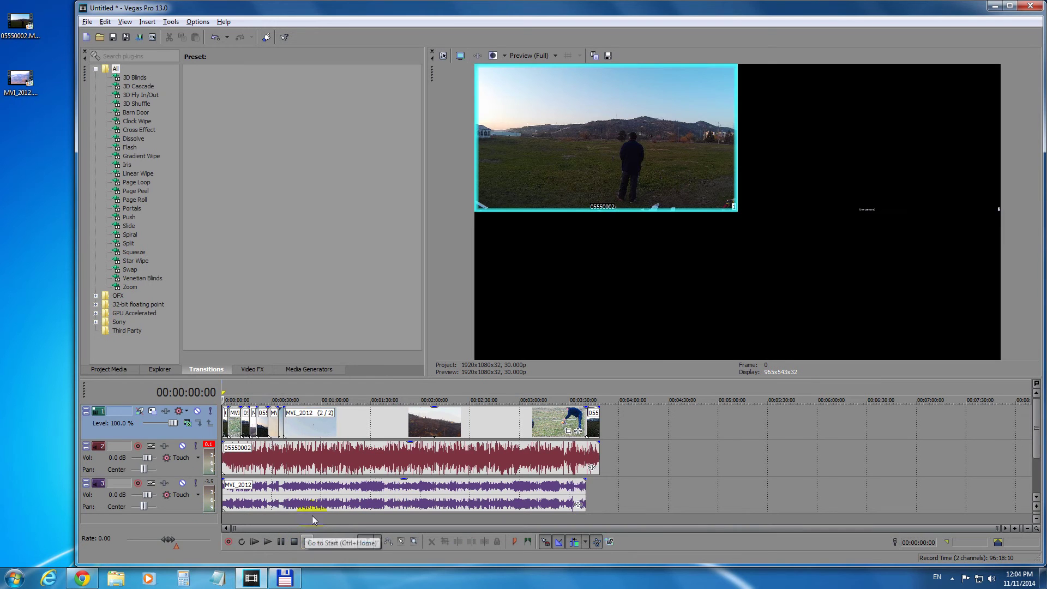
pyautogui.click(171, 22)
pyautogui.moveTo(190, 224)
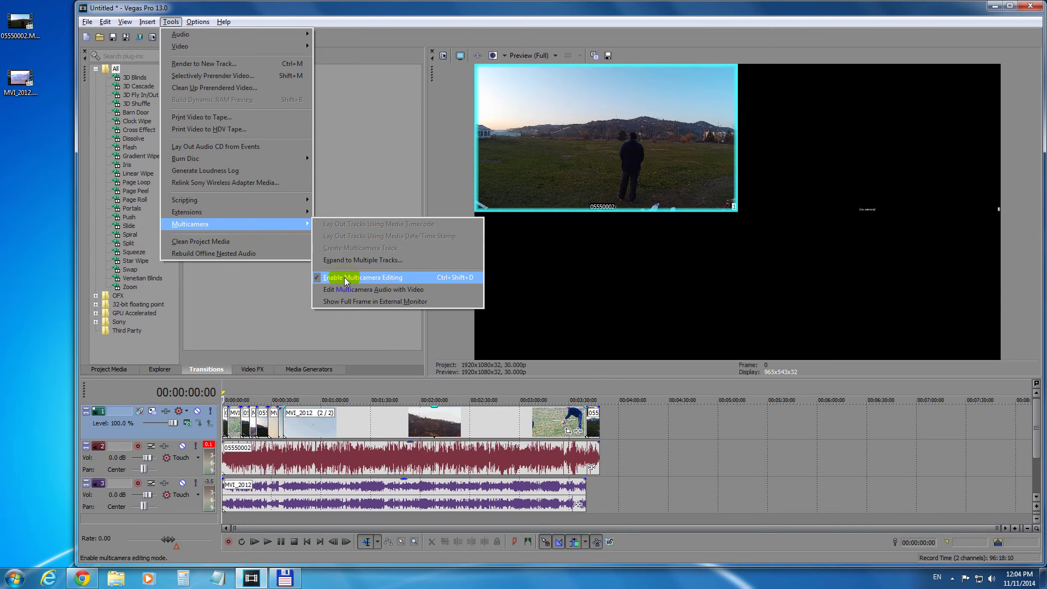
pyautogui.click(448, 278)
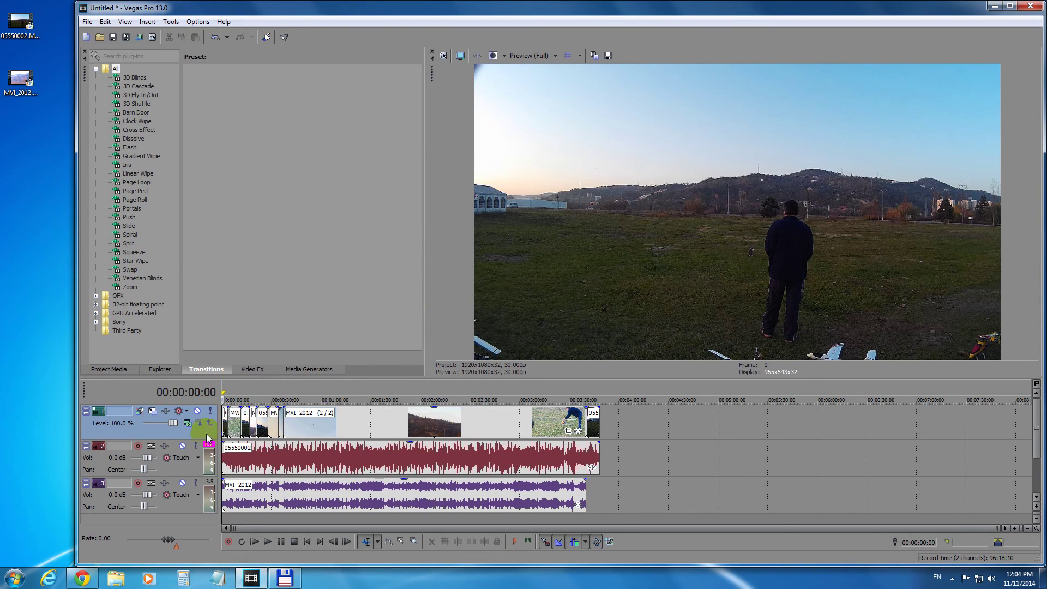
pyautogui.scroll(1, 266, 450)
pyautogui.scroll(2, 272, 450)
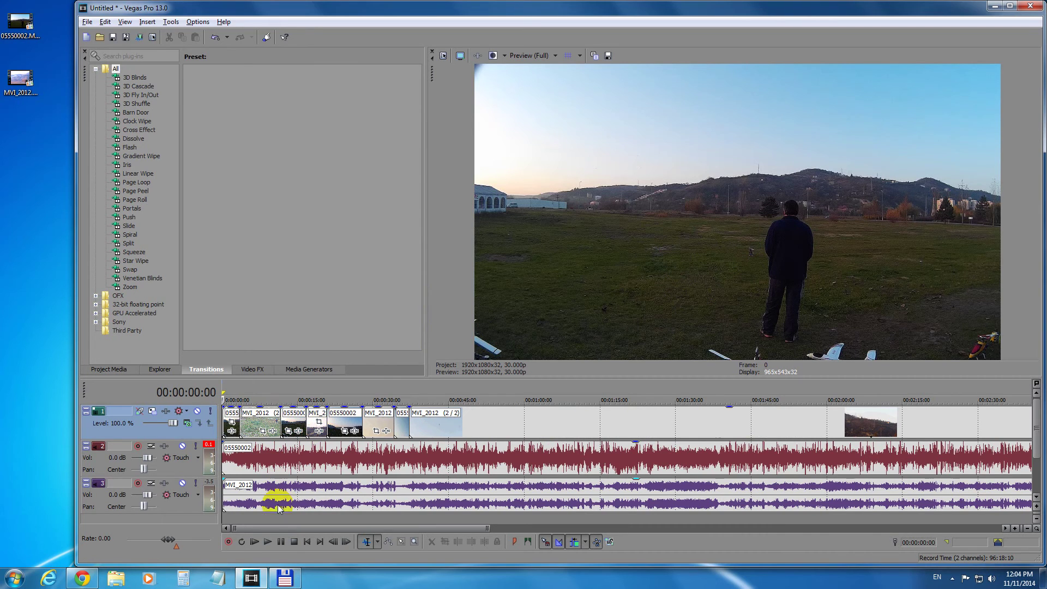
# Step: Play the edited sequence full-frame past 0:33 to review the angle cuts
pyautogui.click(270, 543)
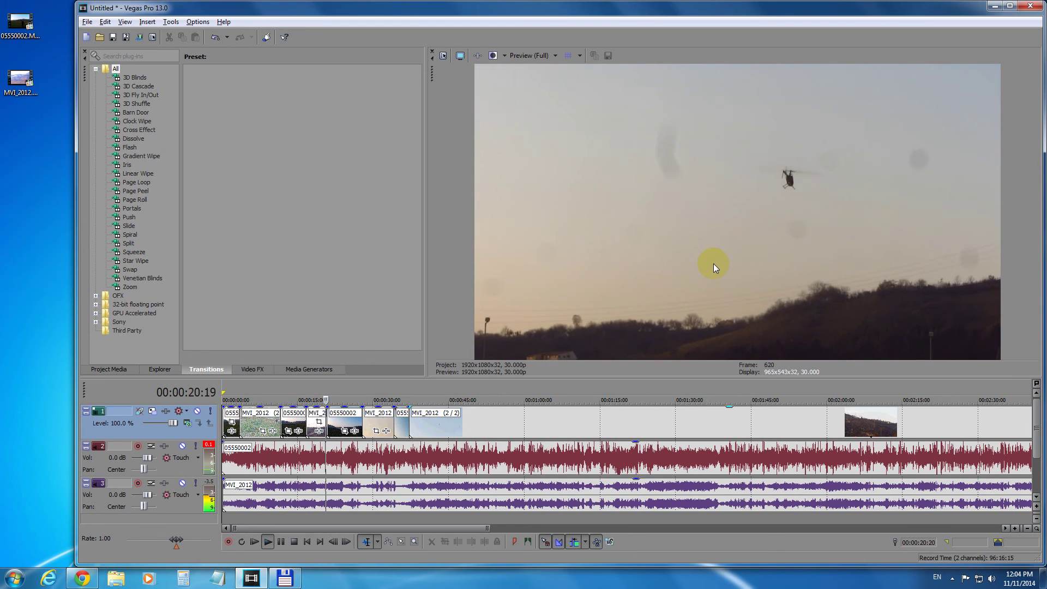
pyautogui.moveTo(744, 280); pyautogui.dragTo(753, 288)
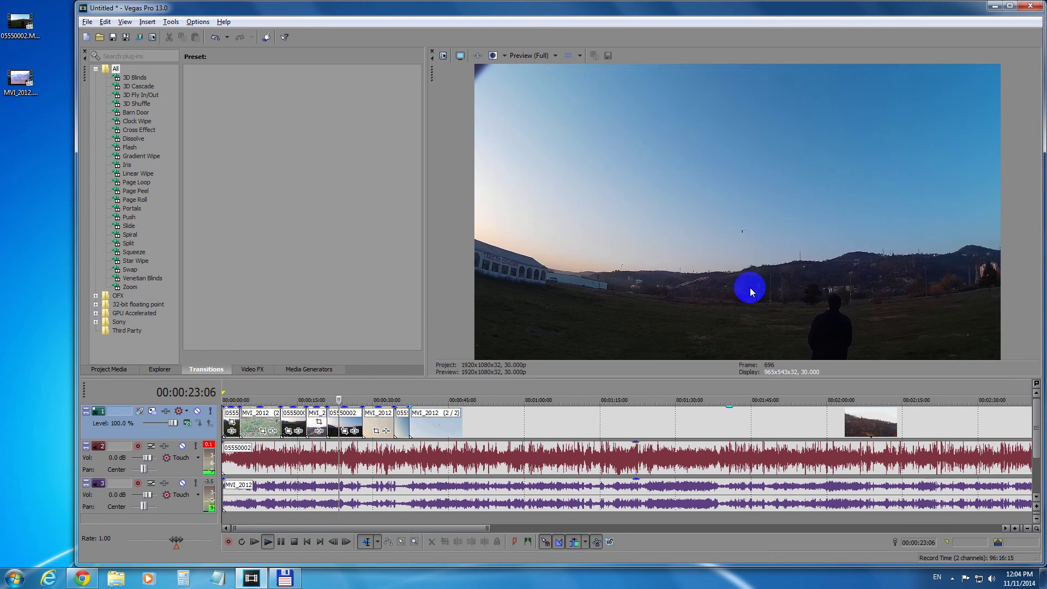
pyautogui.moveTo(754, 288); pyautogui.dragTo(671, 376)
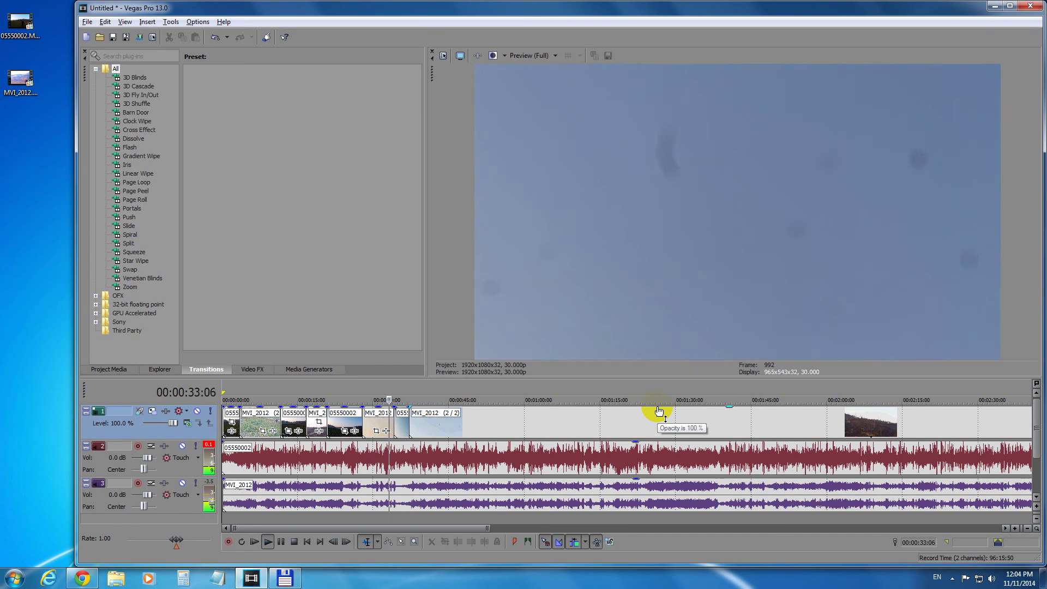
# Step: Pick 05550002 as the active angle in the two-pane preview at 0:35
pyautogui.click(727, 143)
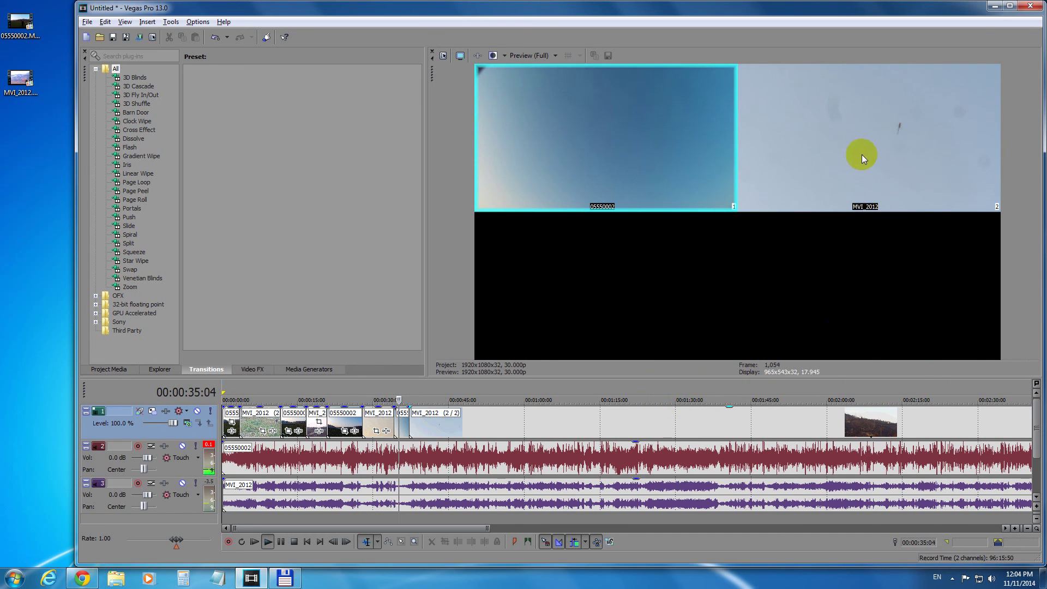